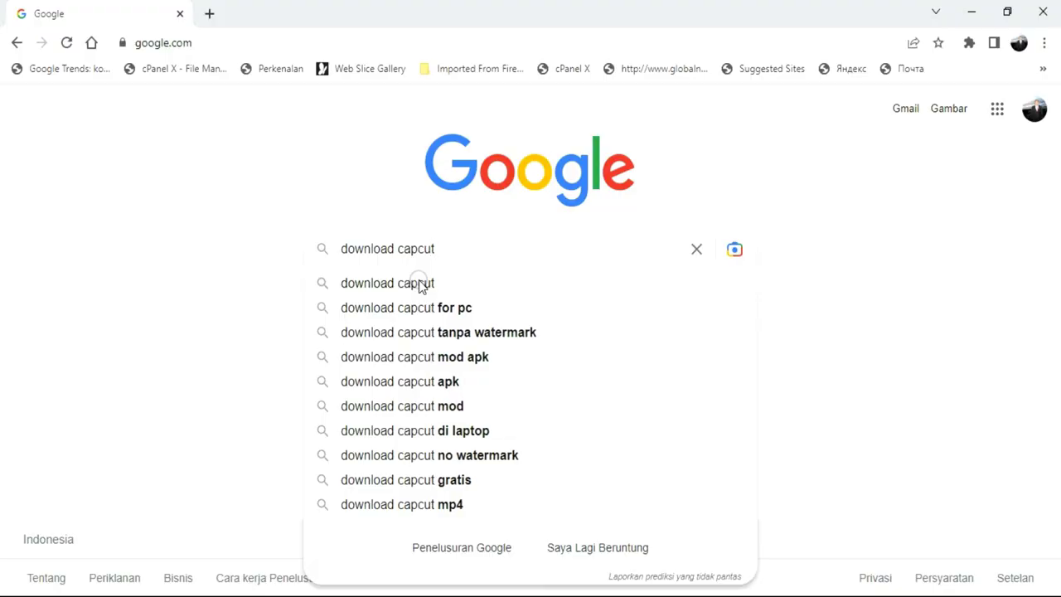
Search Google for "download capcut for pc", open the official capcut.com result, and minimize the browser.
{"action": "left_click", "coordinate": [445, 312]}
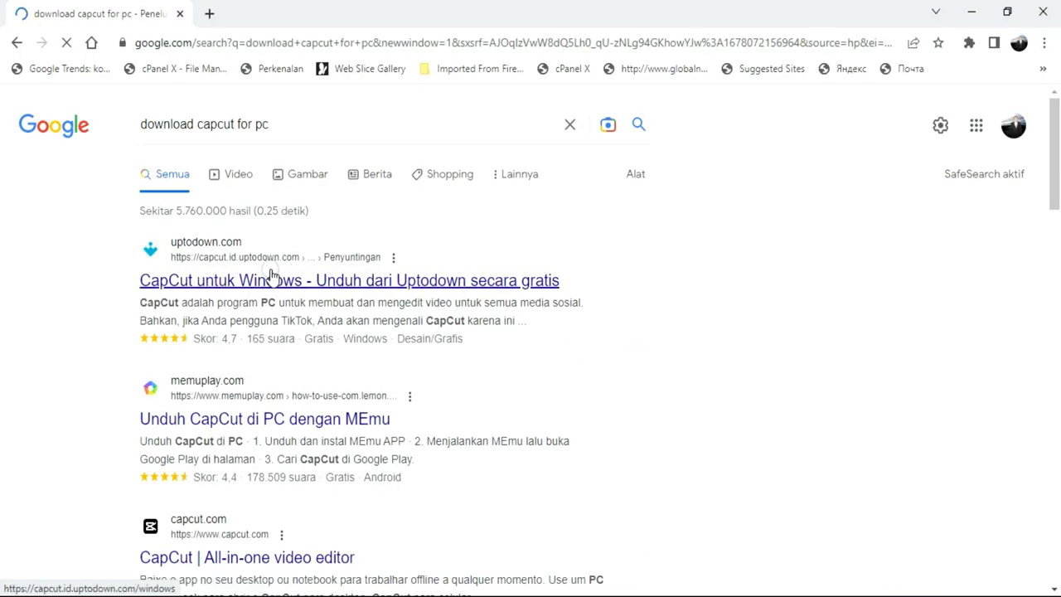
{"action": "scroll", "coordinate": [348, 290], "scroll_direction": "down", "scroll_amount": 2}
{"action": "scroll", "coordinate": [349, 292], "scroll_direction": "down", "scroll_amount": 1}
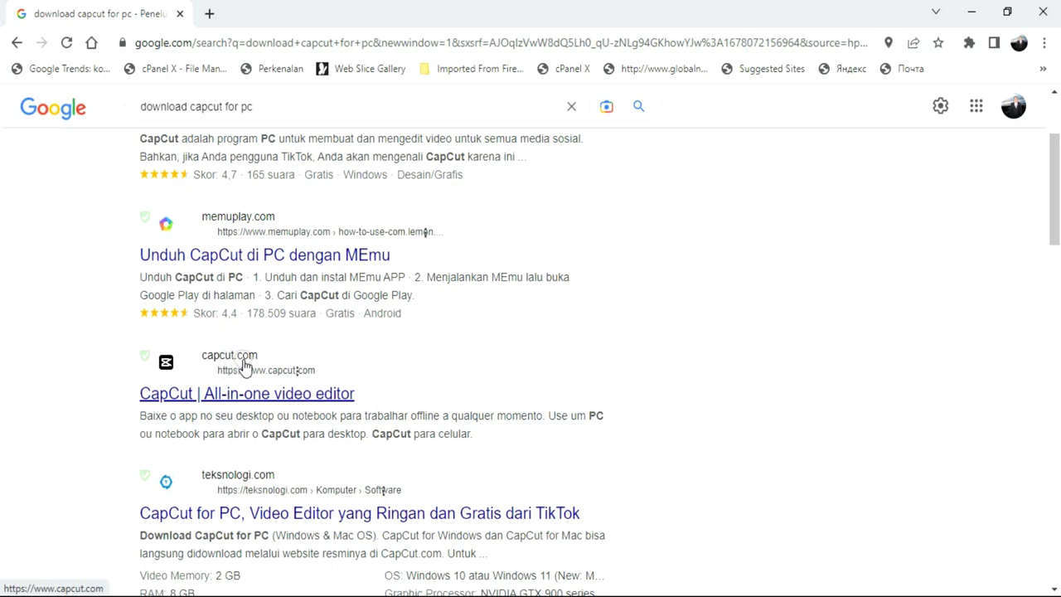
{"action": "left_click", "coordinate": [263, 397]}
{"action": "scroll", "coordinate": [261, 395], "scroll_direction": "up", "scroll_amount": 2}
{"action": "left_click", "coordinate": [977, 13]}
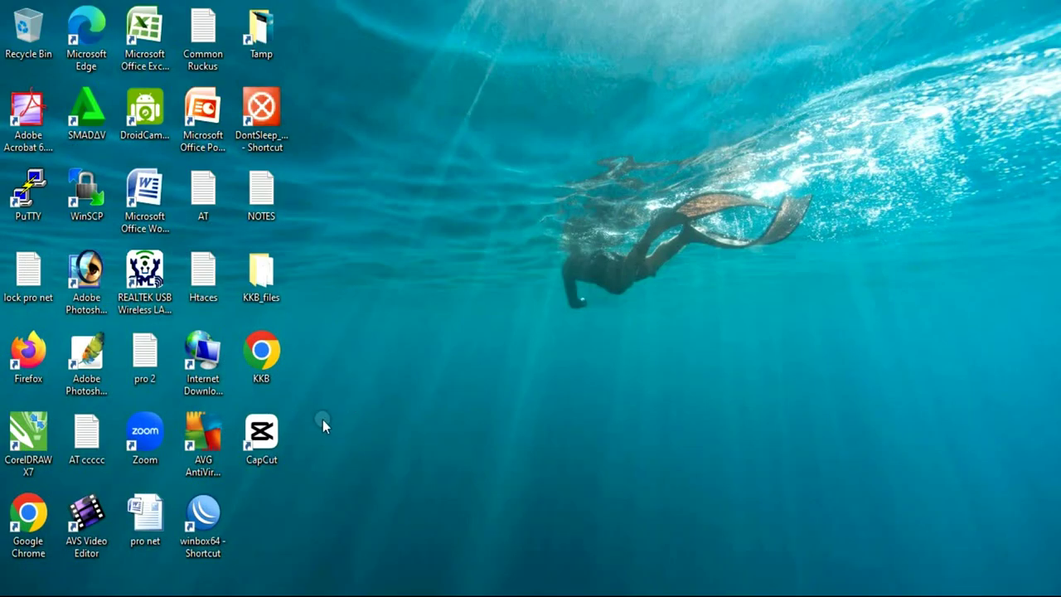
Launch CapCut from the desktop and create a new project.
{"action": "left_click", "coordinate": [261, 463]}
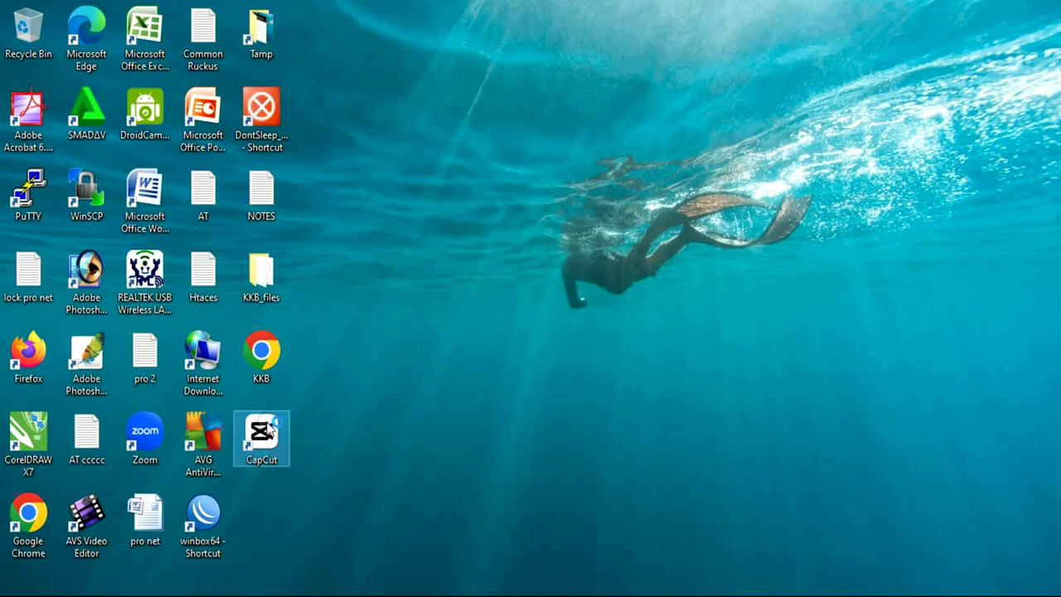
{"action": "double_click", "coordinate": [268, 429]}
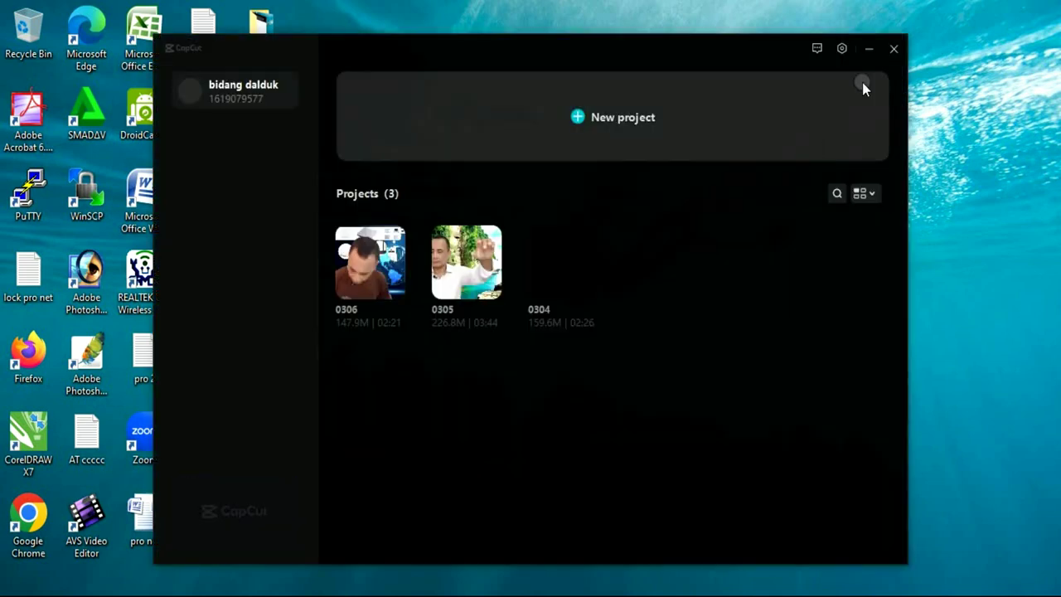
{"action": "left_click", "coordinate": [610, 122]}
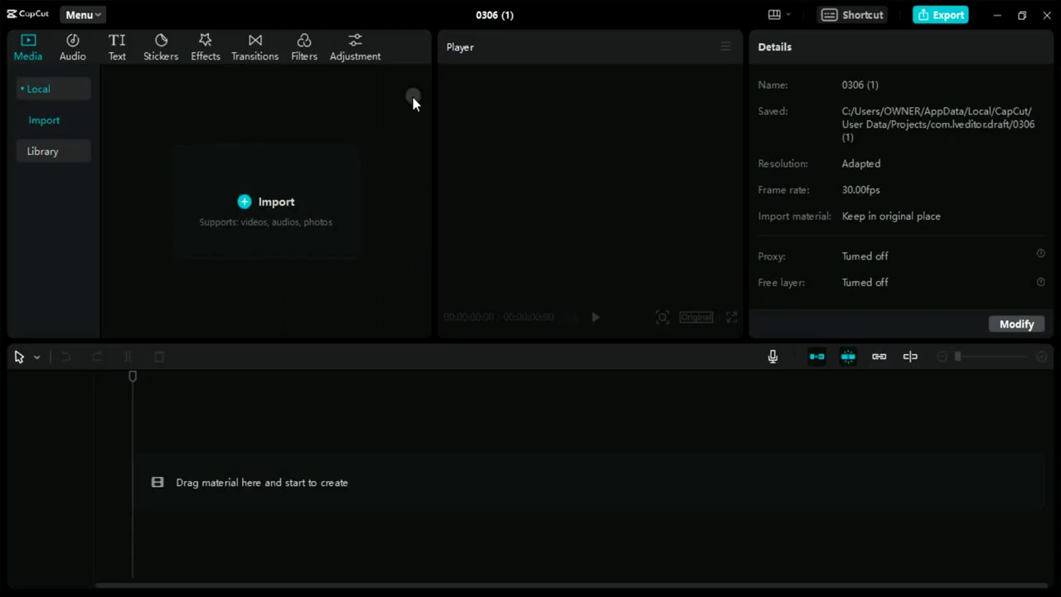
Import upload 1.mp4 and place it at the start of the timeline.
{"action": "left_click", "coordinate": [270, 210]}
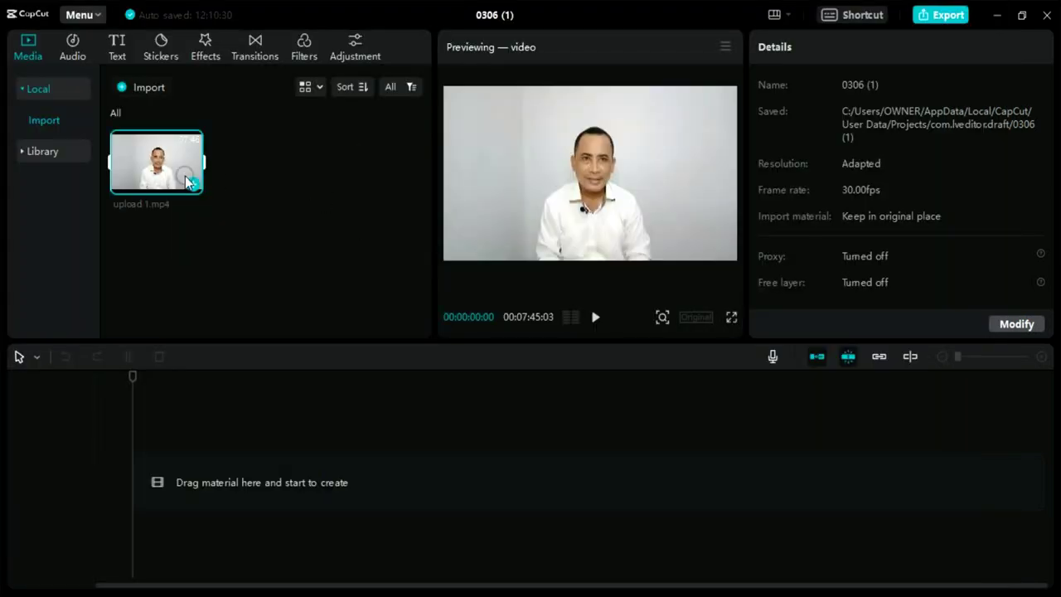
{"action": "left_click_drag", "start_coordinate": [151, 164], "coordinate": [163, 485]}
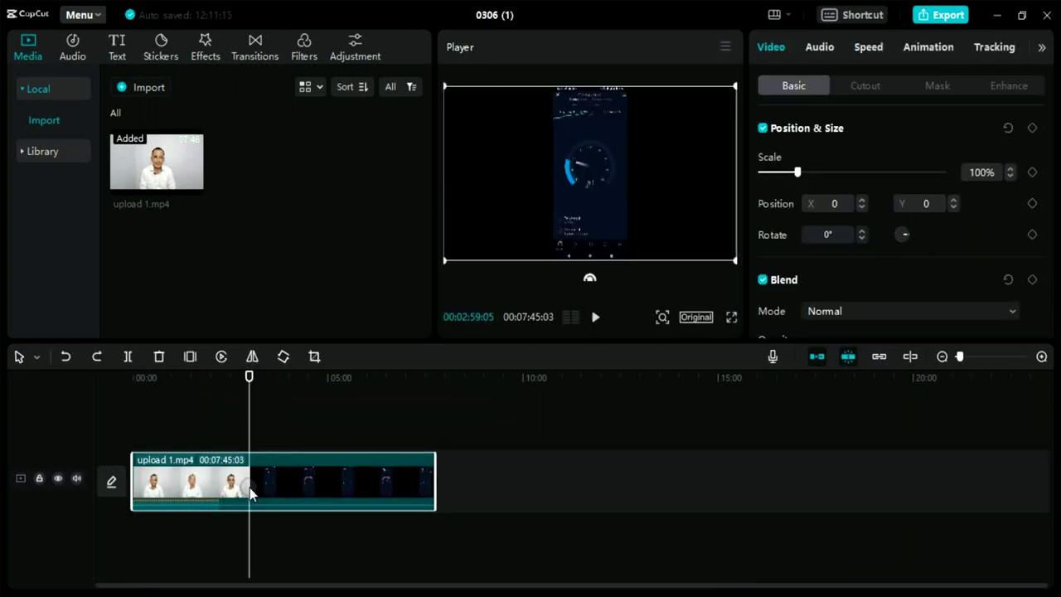
Split the video clip at 00:02:59:05, delete the part after the cut, and return the playhead to the start.
{"action": "left_click", "coordinate": [190, 357]}
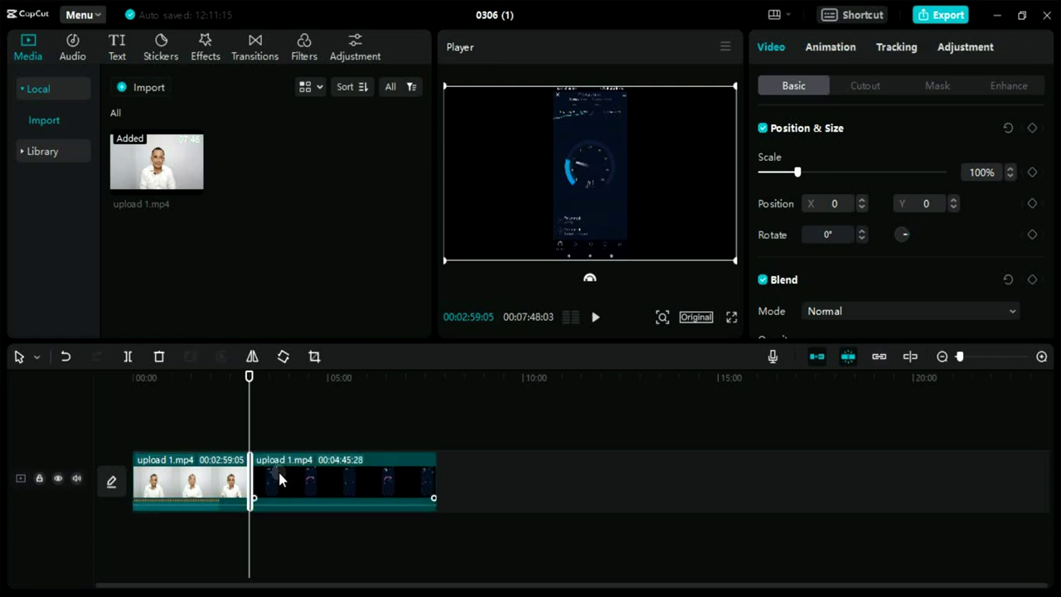
{"action": "left_click", "coordinate": [275, 469]}
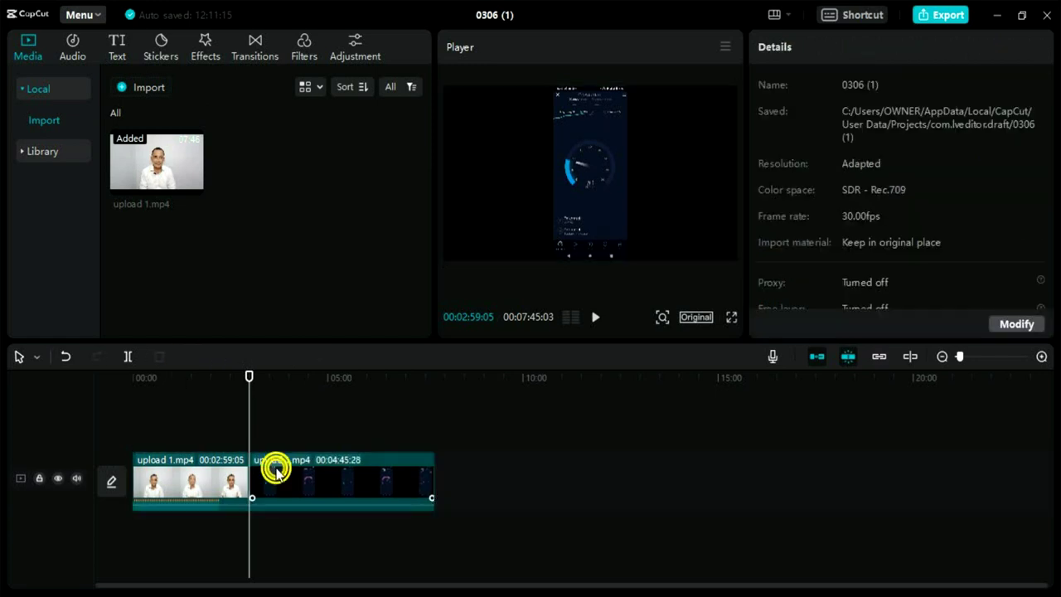
{"action": "key", "text": "Delete"}
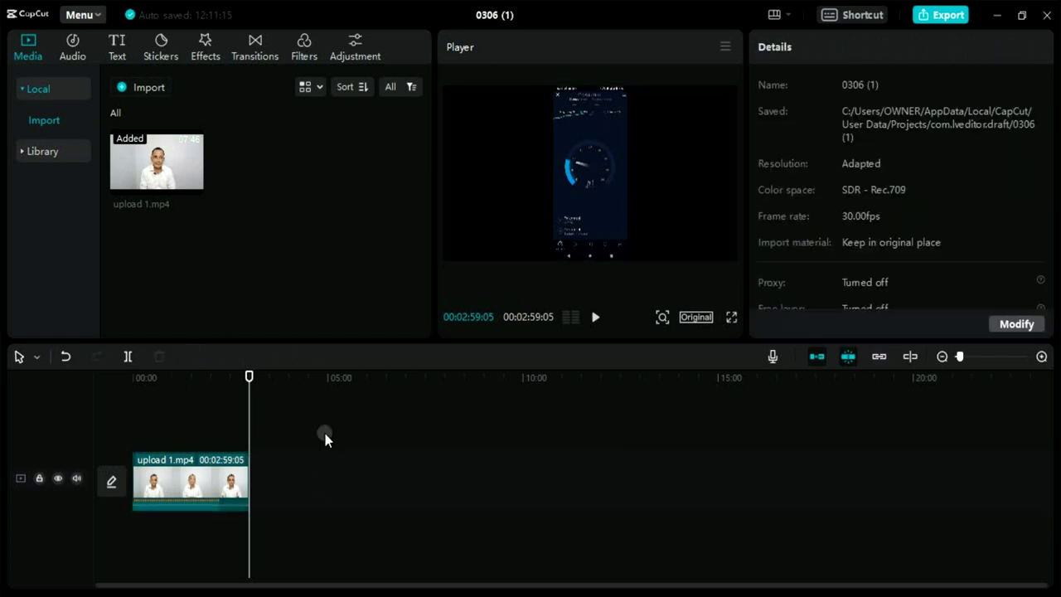
{"action": "left_click_drag", "start_coordinate": [250, 376], "coordinate": [132, 375]}
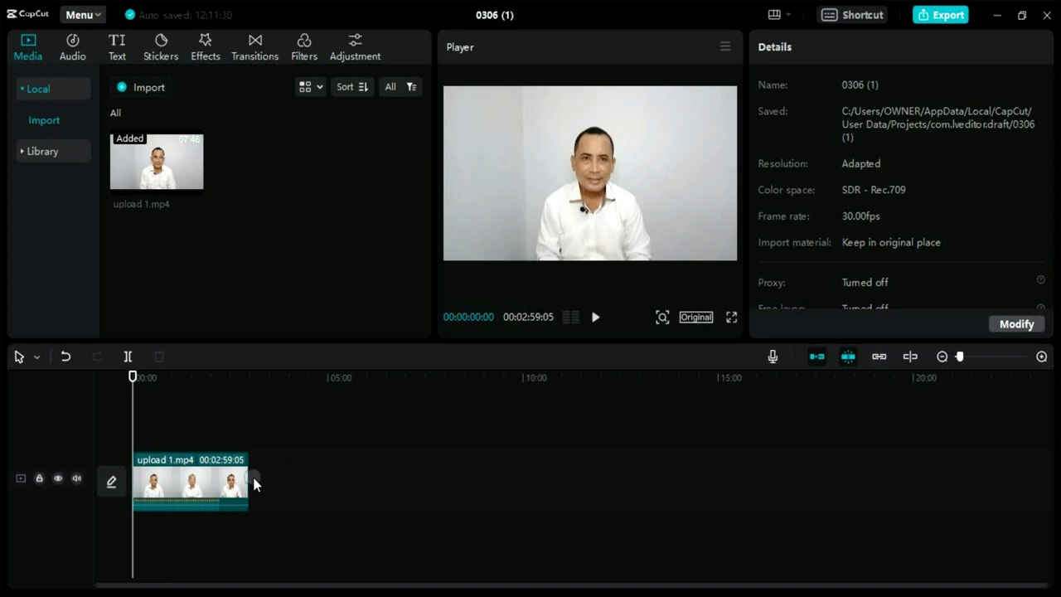
Import the background image back munirtv.jpg into the project media.
{"action": "left_click", "coordinate": [202, 474]}
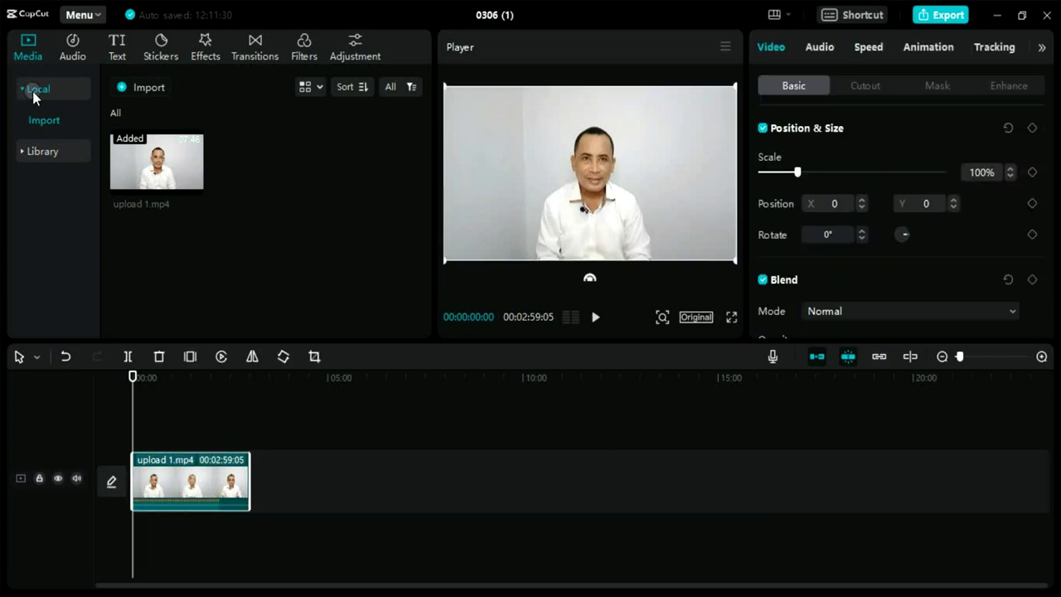
{"action": "left_click", "coordinate": [149, 94]}
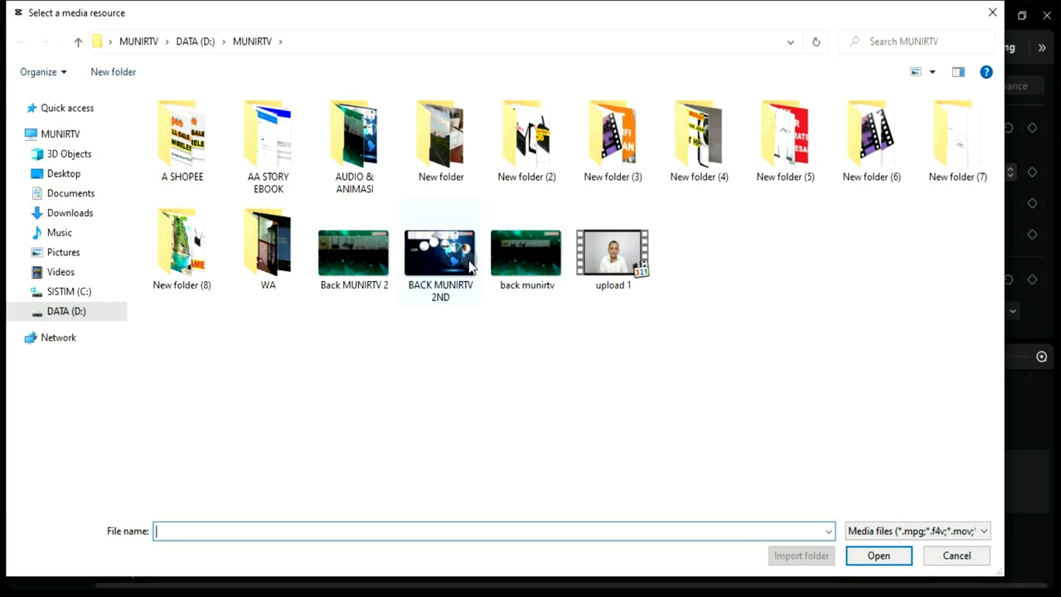
{"action": "left_click", "coordinate": [529, 261]}
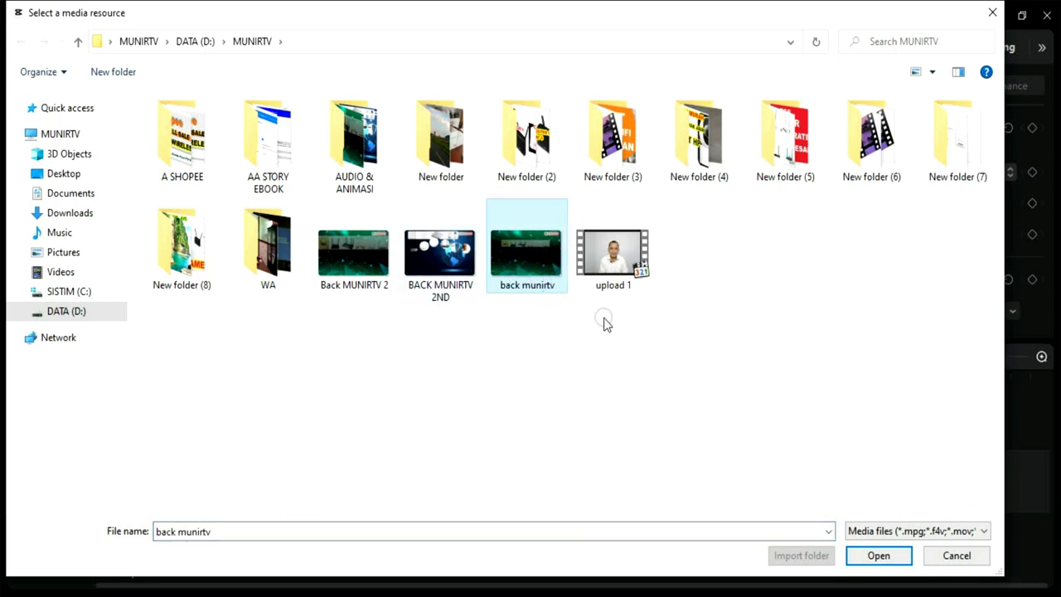
{"action": "left_click", "coordinate": [867, 556]}
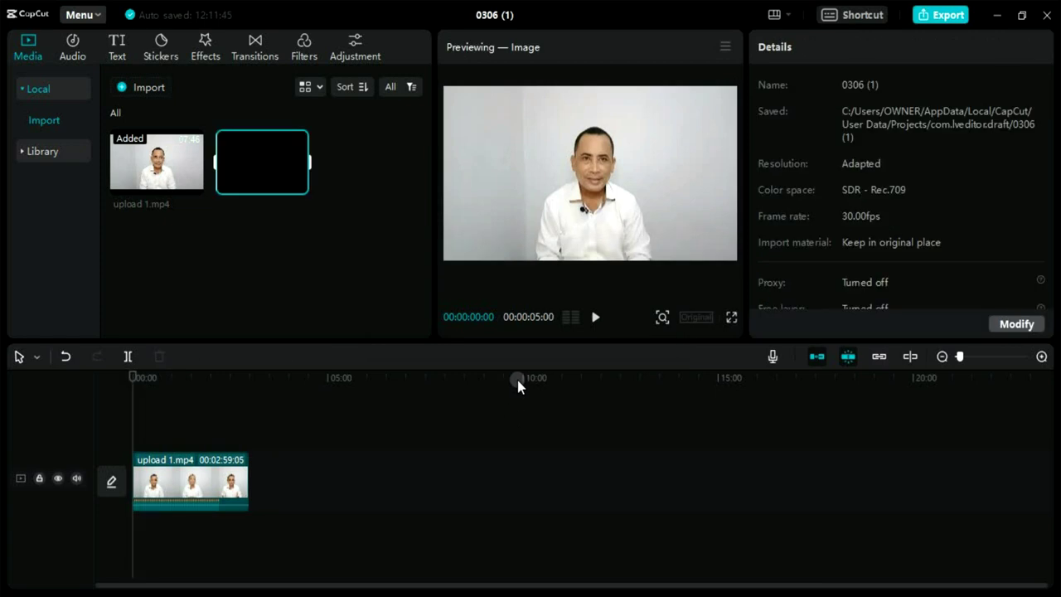
Place back munirtv.jpg on the track beneath the video clip and extend it to the video's full length.
{"action": "left_click_drag", "start_coordinate": [265, 157], "coordinate": [170, 445]}
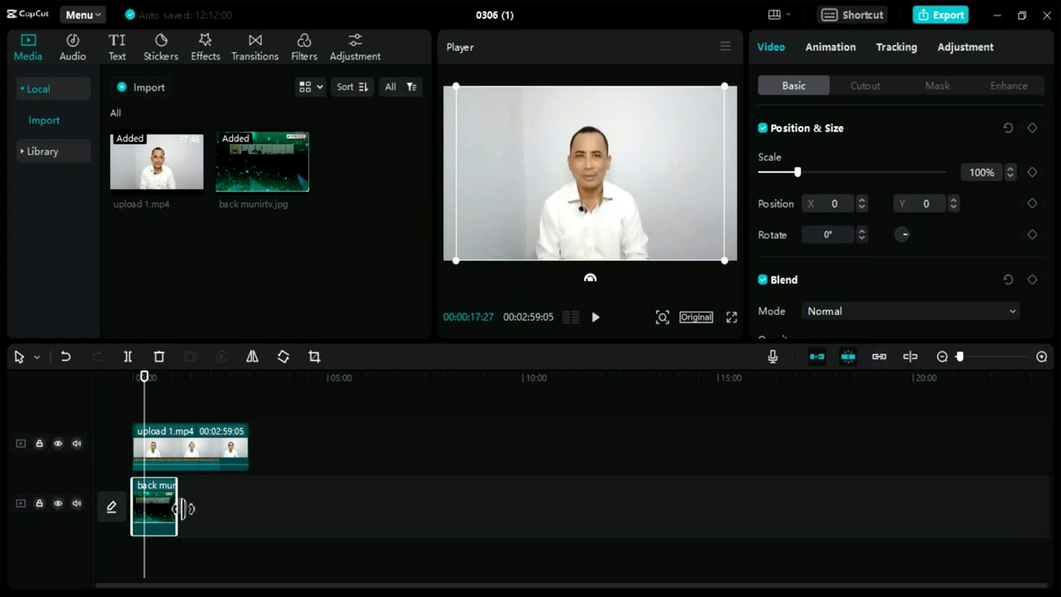
{"action": "left_click_drag", "start_coordinate": [182, 508], "coordinate": [246, 512]}
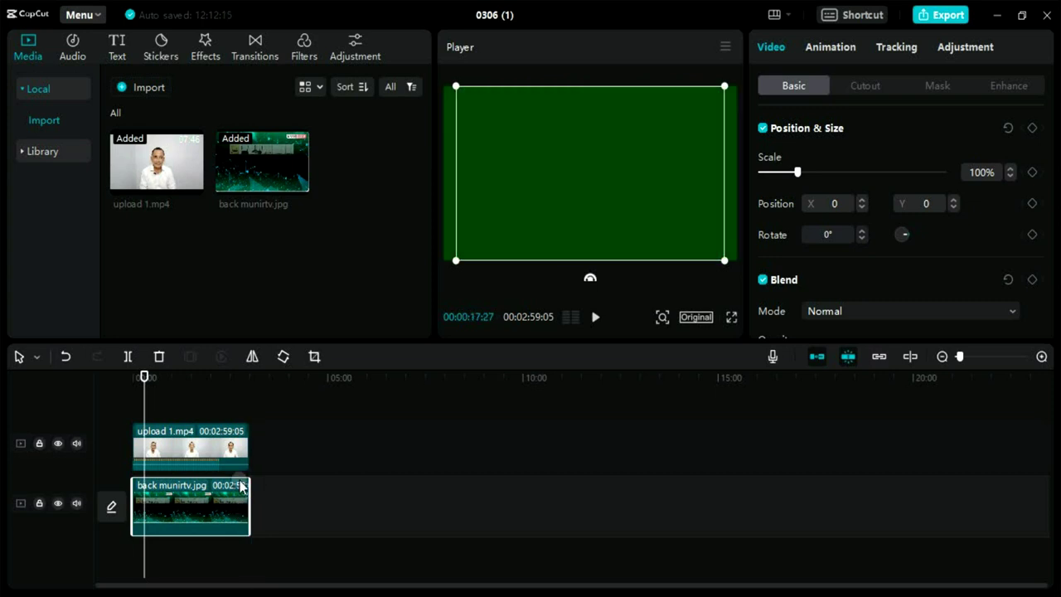
Enable Auto cutout on the upload 1.mp4 clip to remove the background behind the speaker.
{"action": "left_click", "coordinate": [158, 443]}
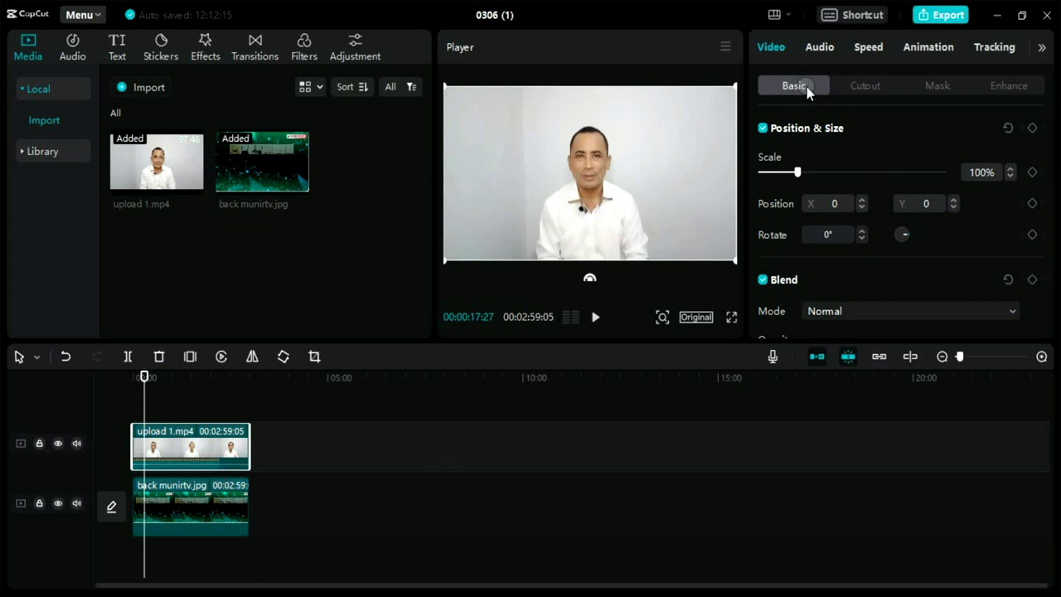
{"action": "left_click", "coordinate": [771, 48]}
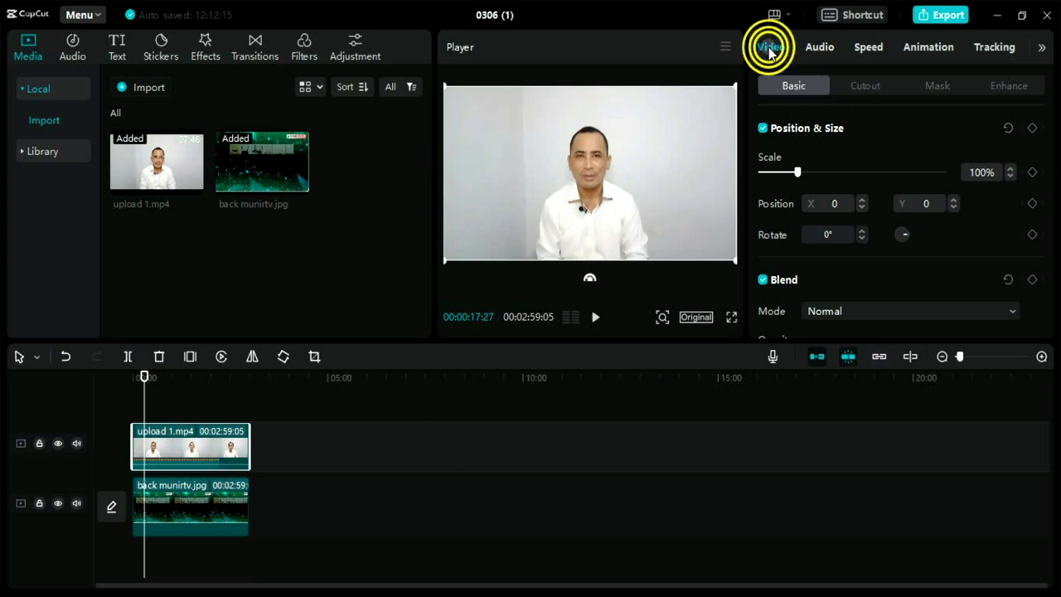
{"action": "left_click", "coordinate": [798, 93]}
{"action": "scroll", "coordinate": [827, 261], "scroll_direction": "down", "scroll_amount": 5}
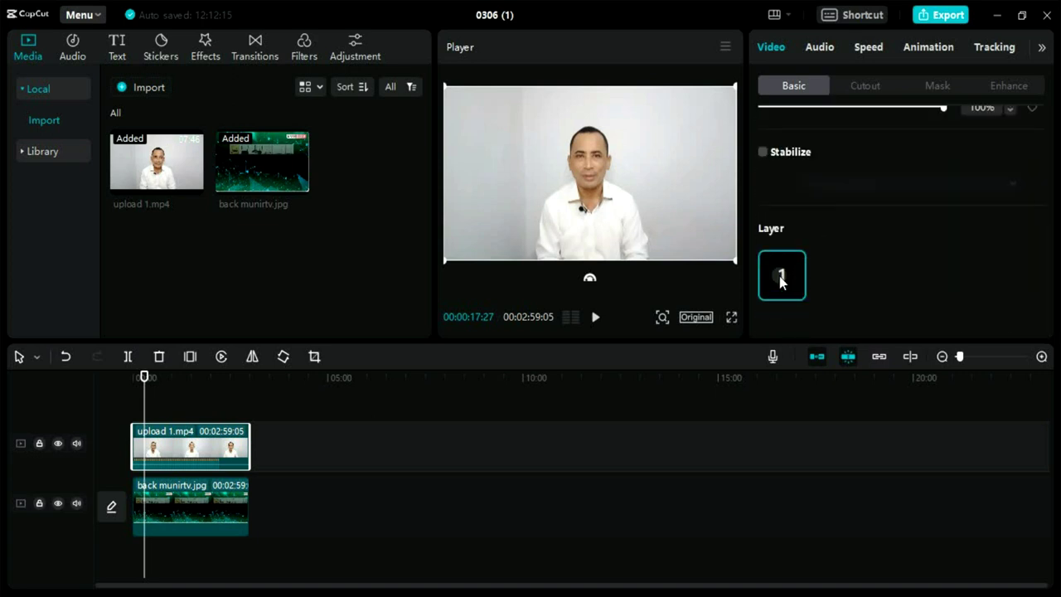
{"action": "scroll", "coordinate": [787, 288], "scroll_direction": "up", "scroll_amount": 5}
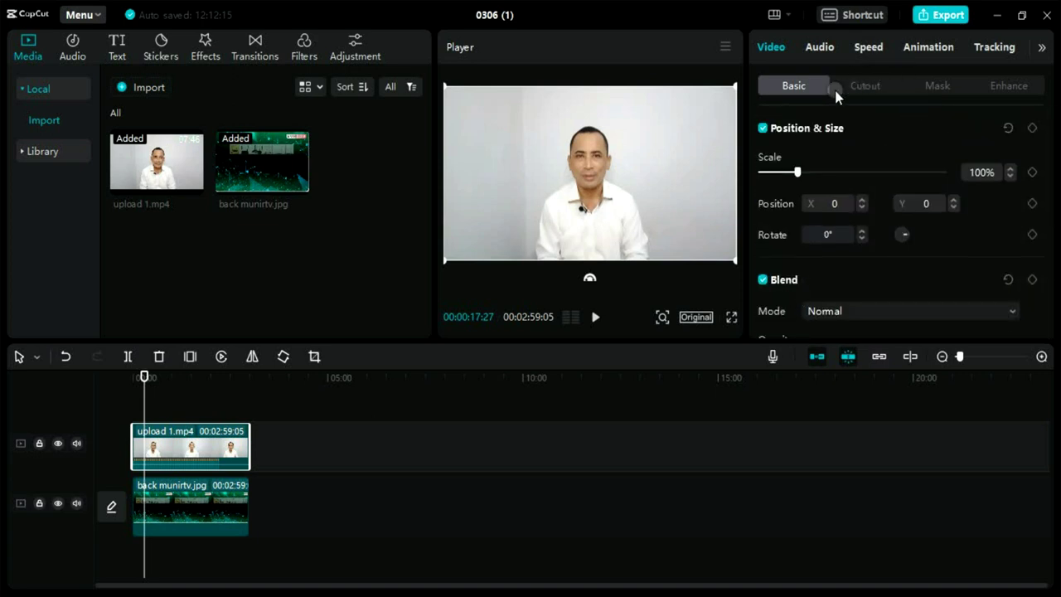
{"action": "left_click", "coordinate": [866, 86]}
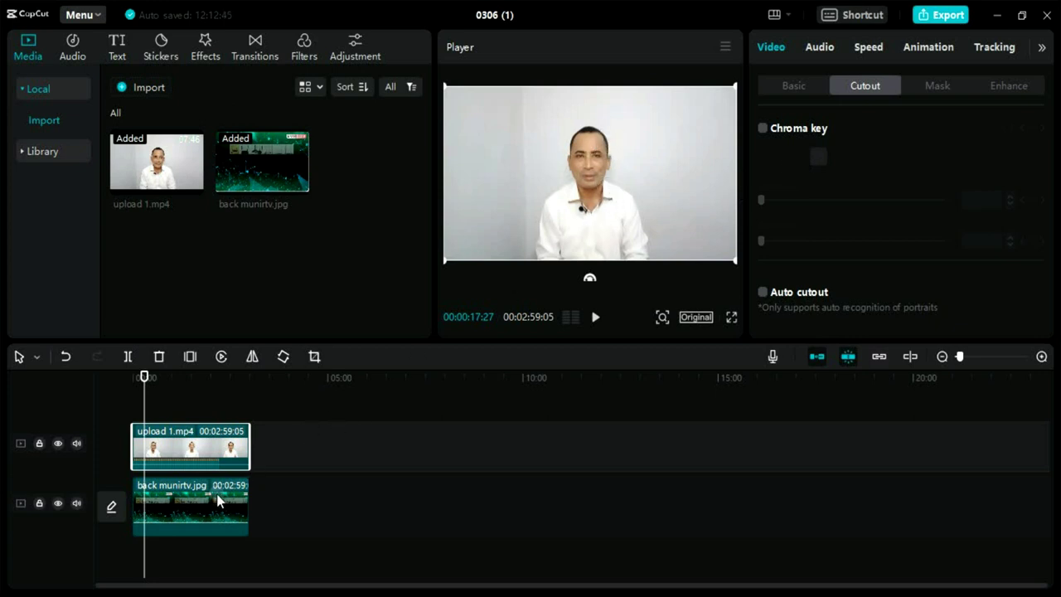
{"action": "left_click", "coordinate": [761, 293]}
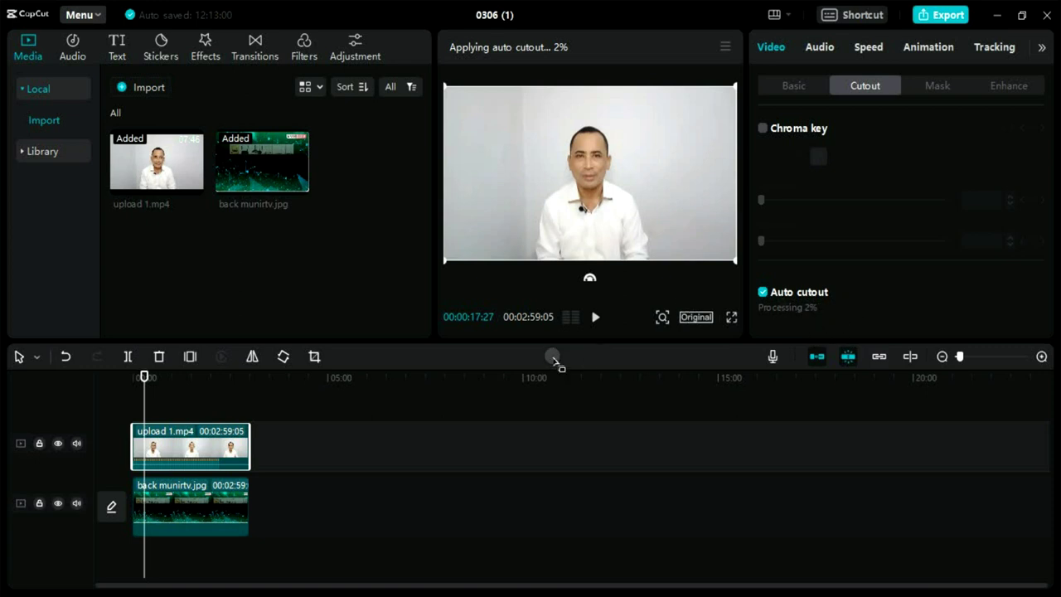
Trim the ends of both the video clip and the background image to 00:02:09:00.
{"action": "left_click_drag", "start_coordinate": [205, 396], "coordinate": [230, 407]}
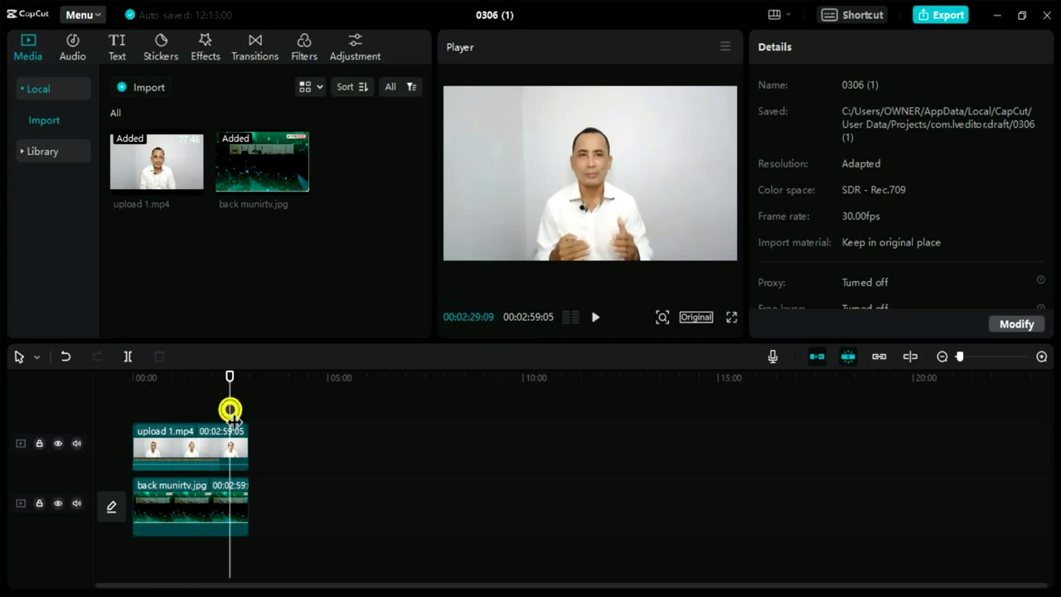
{"action": "key", "text": "Home"}
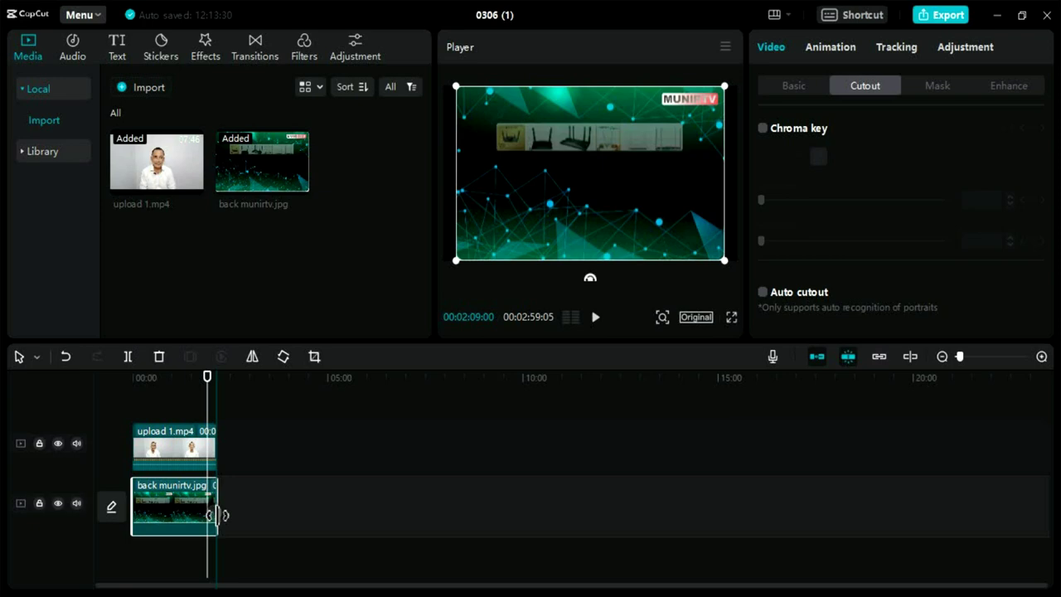
{"action": "left_click_drag", "start_coordinate": [217, 515], "coordinate": [219, 512]}
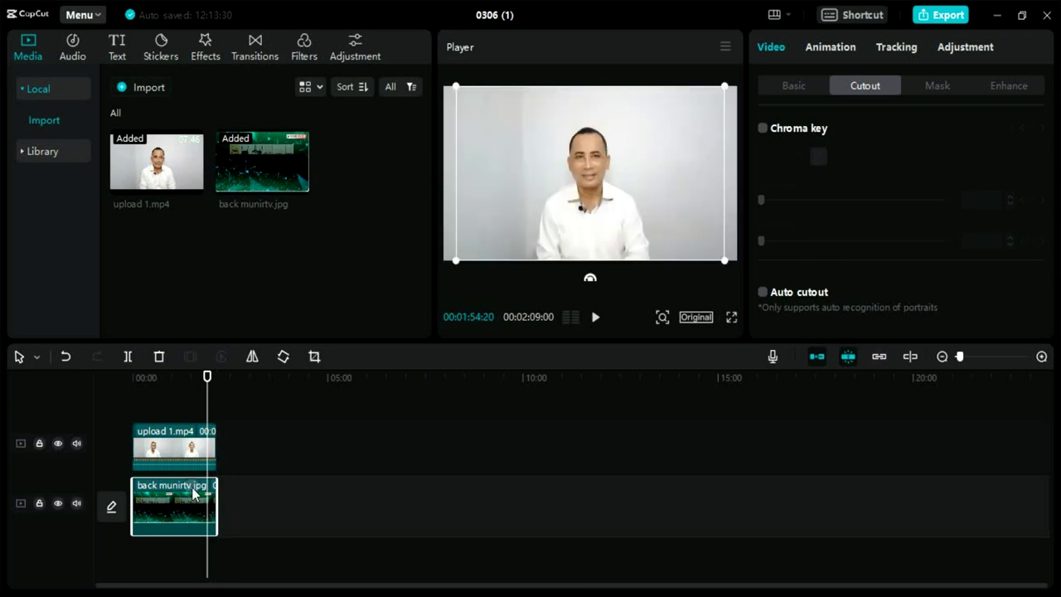
Turn on Auto cutout for the trimmed video clip and move the playhead to 00:00:14:10.
{"action": "left_click", "coordinate": [763, 291]}
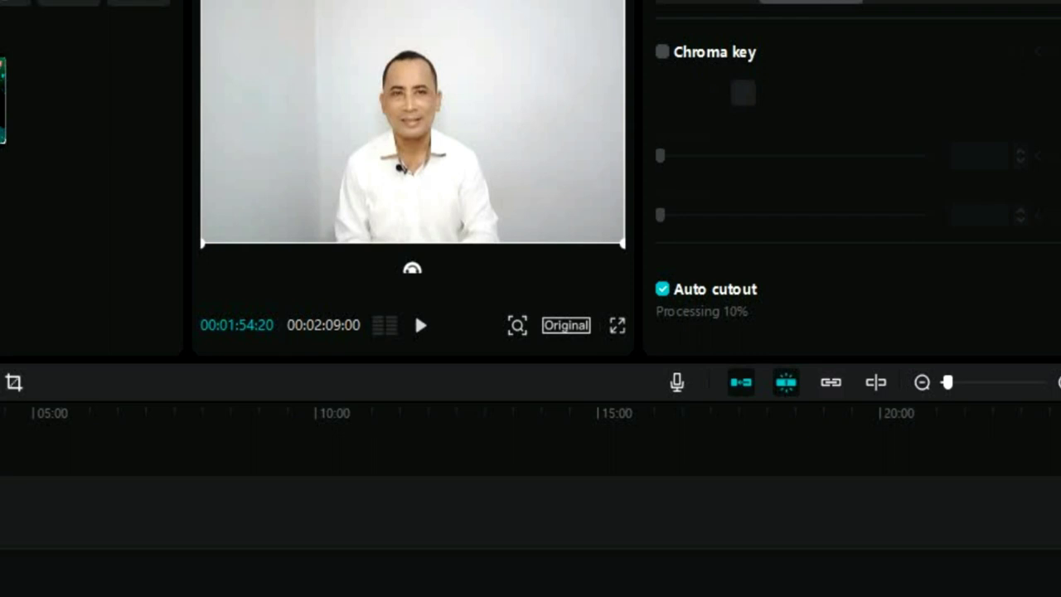
{"action": "left_click", "coordinate": [141, 403]}
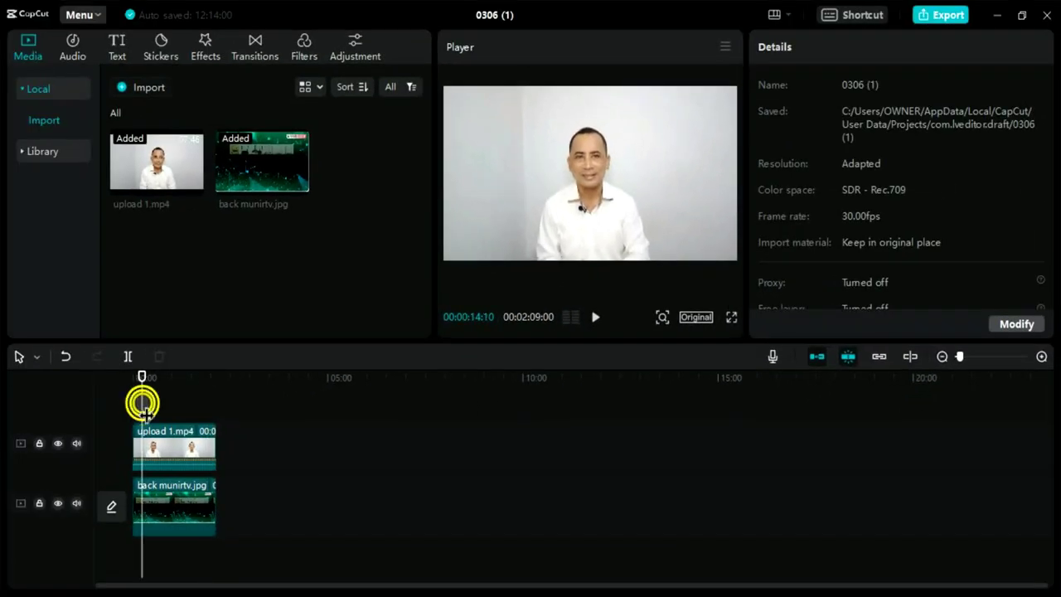
{"action": "left_click", "coordinate": [198, 448]}
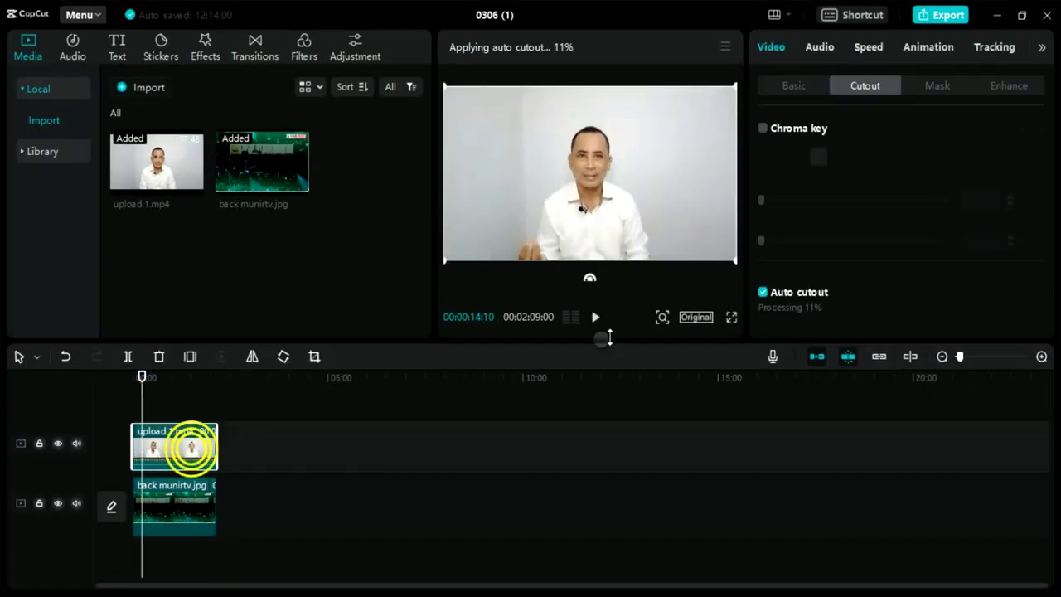
Review the video clip's basic position, blend, stabilize and layer settings, and check the Auto cutout progress.
{"action": "left_click", "coordinate": [789, 90]}
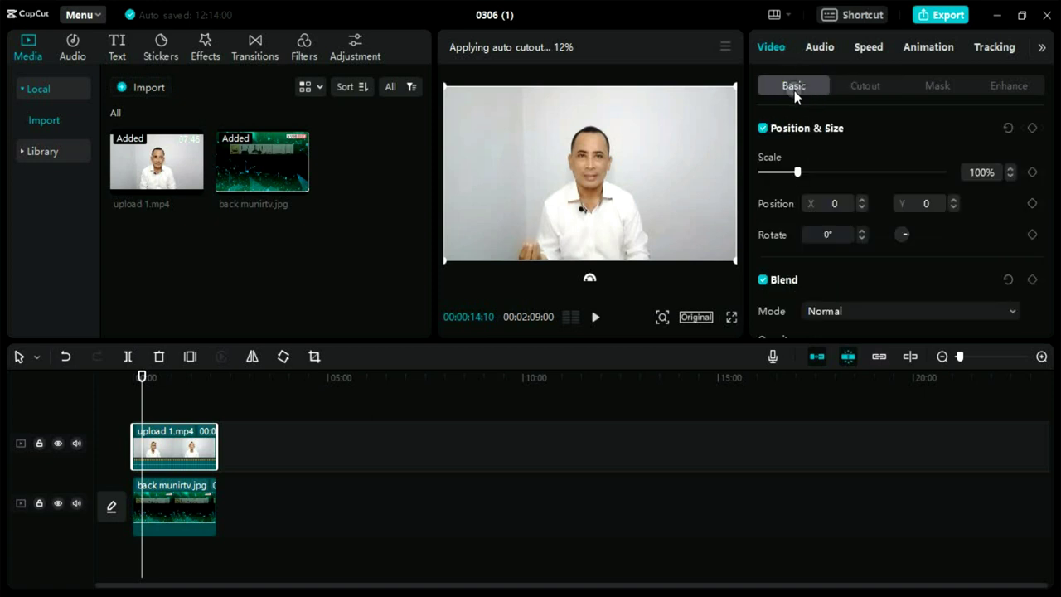
{"action": "scroll", "coordinate": [795, 148], "scroll_direction": "down", "scroll_amount": 3}
{"action": "scroll", "coordinate": [798, 151], "scroll_direction": "down", "scroll_amount": 3}
{"action": "scroll", "coordinate": [796, 161], "scroll_direction": "up", "scroll_amount": 5}
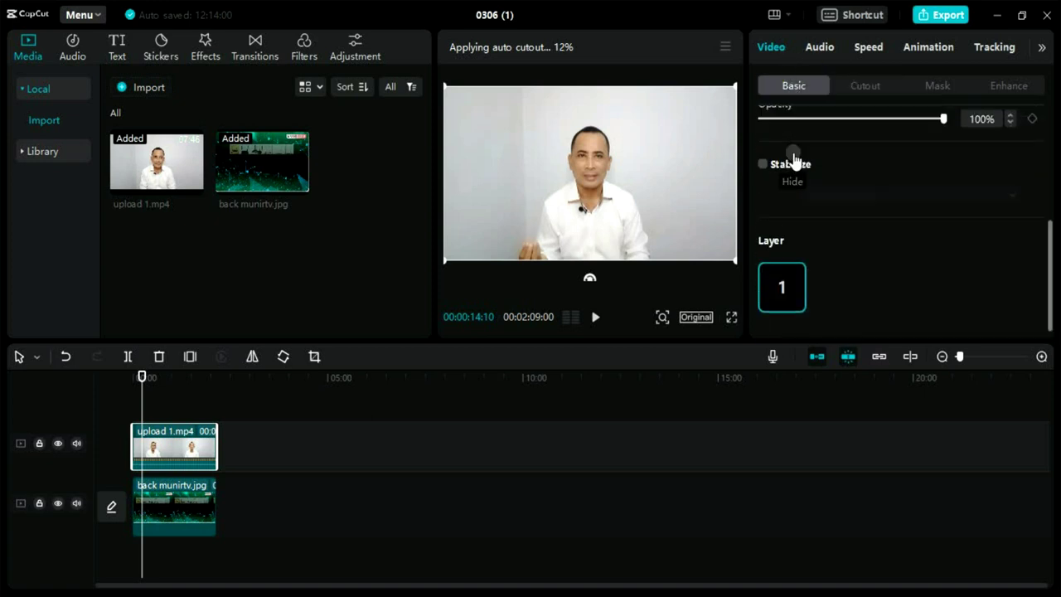
{"action": "scroll", "coordinate": [796, 165], "scroll_direction": "down", "scroll_amount": 1}
{"action": "scroll", "coordinate": [803, 235], "scroll_direction": "down", "scroll_amount": 1}
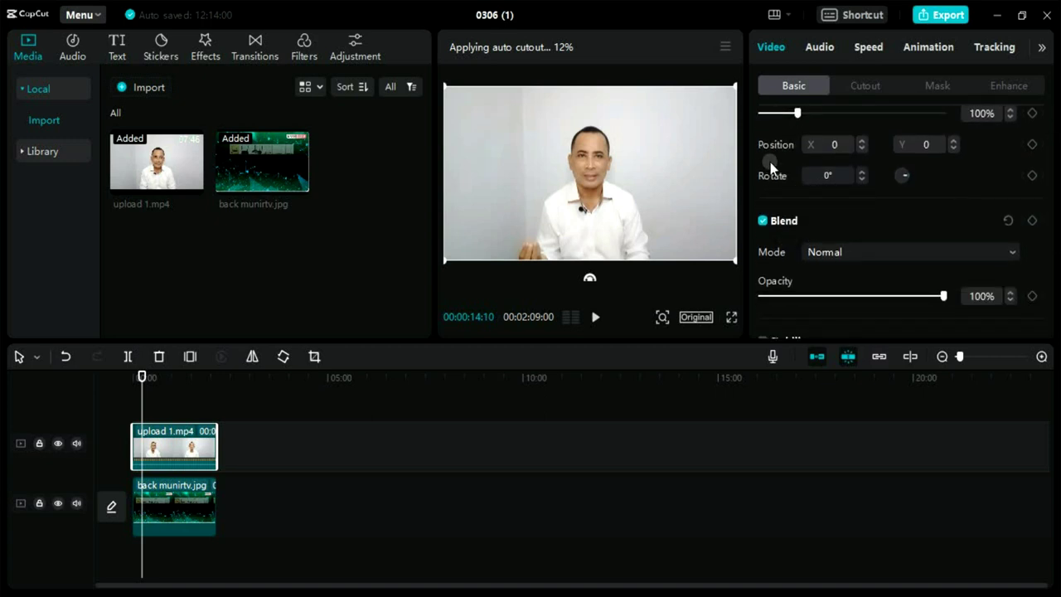
{"action": "scroll", "coordinate": [771, 162], "scroll_direction": "up", "scroll_amount": 2}
{"action": "scroll", "coordinate": [788, 192], "scroll_direction": "down", "scroll_amount": 2}
{"action": "scroll", "coordinate": [787, 193], "scroll_direction": "down", "scroll_amount": 3}
{"action": "left_click", "coordinate": [179, 437]}
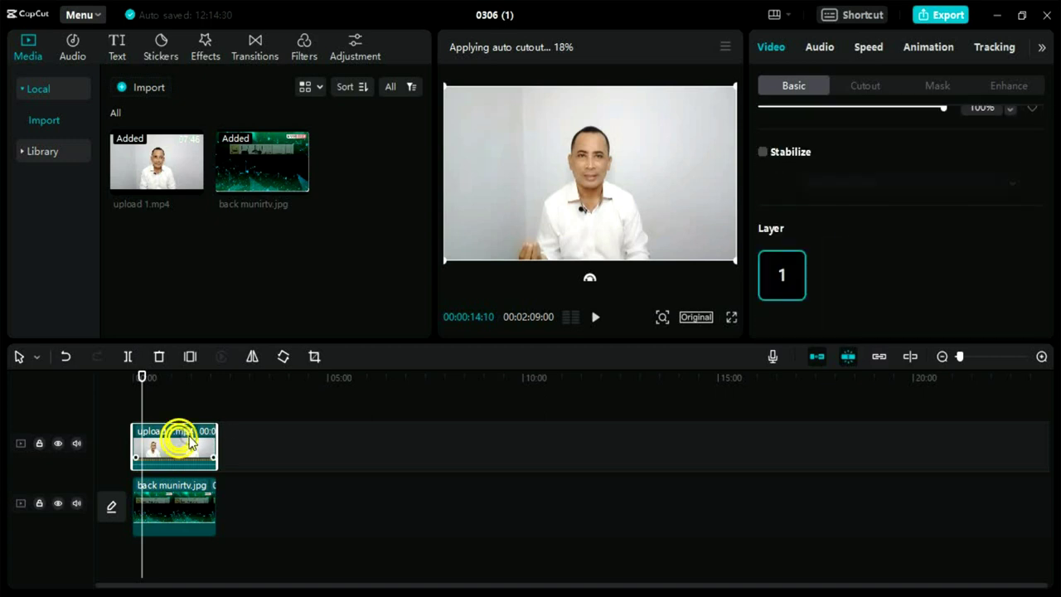
{"action": "left_click", "coordinate": [865, 87]}
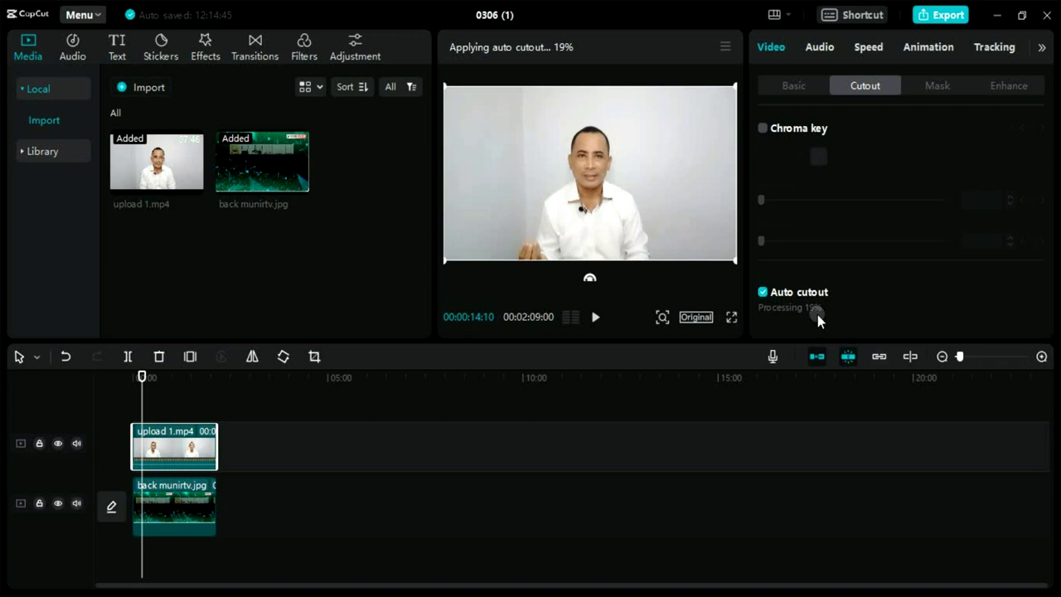
Preview the cutout over the background image with the playhead at 00:00:23:28.
{"action": "left_click", "coordinate": [161, 386]}
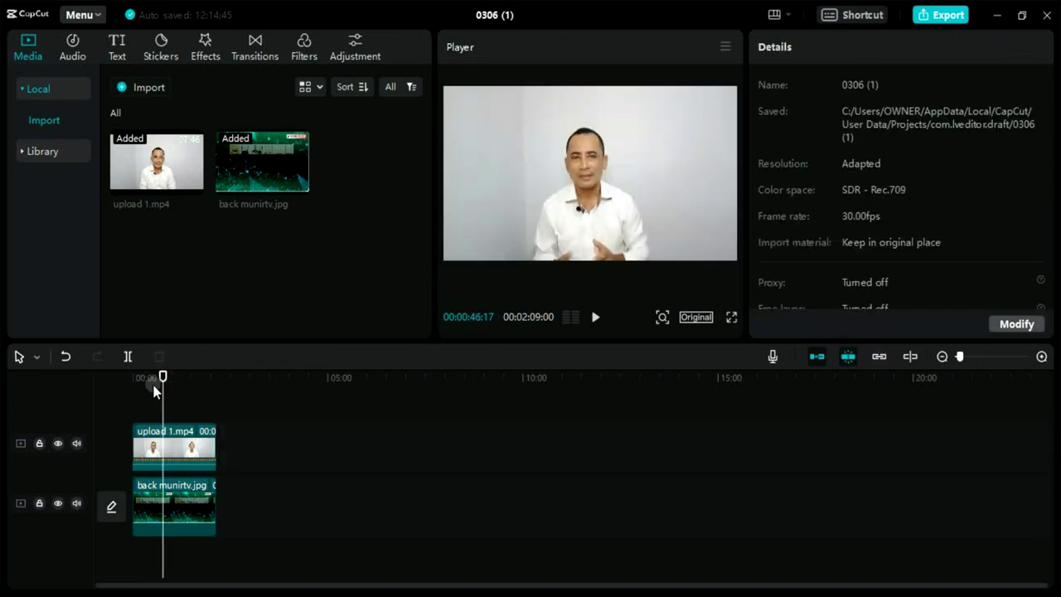
{"action": "left_click_drag", "start_coordinate": [154, 389], "coordinate": [140, 375]}
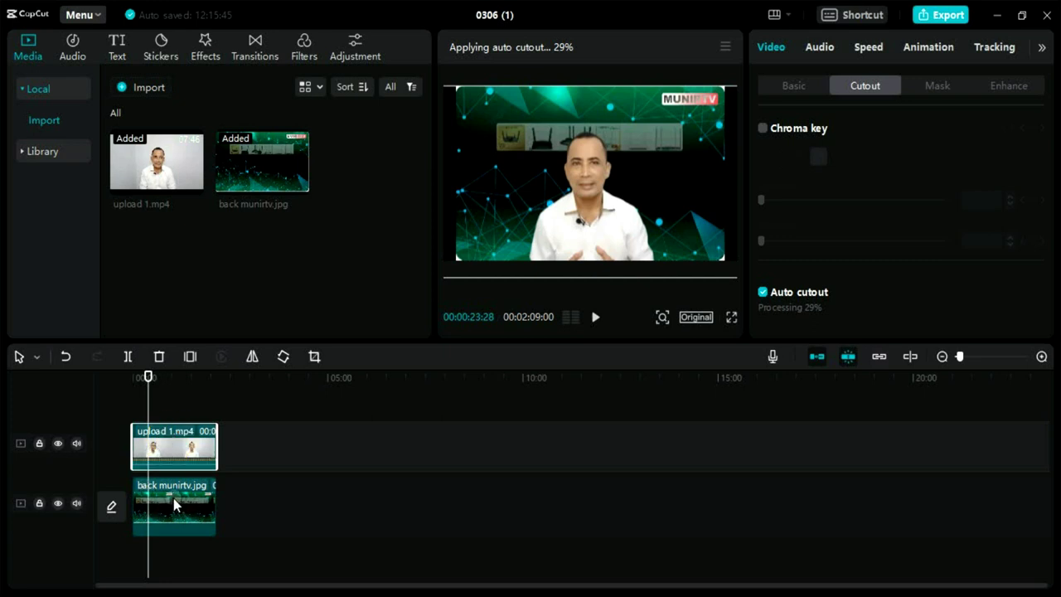
Separate the audio from the upload 1.mp4 clip and delete the resulting audio track.
{"action": "right_click", "coordinate": [172, 445]}
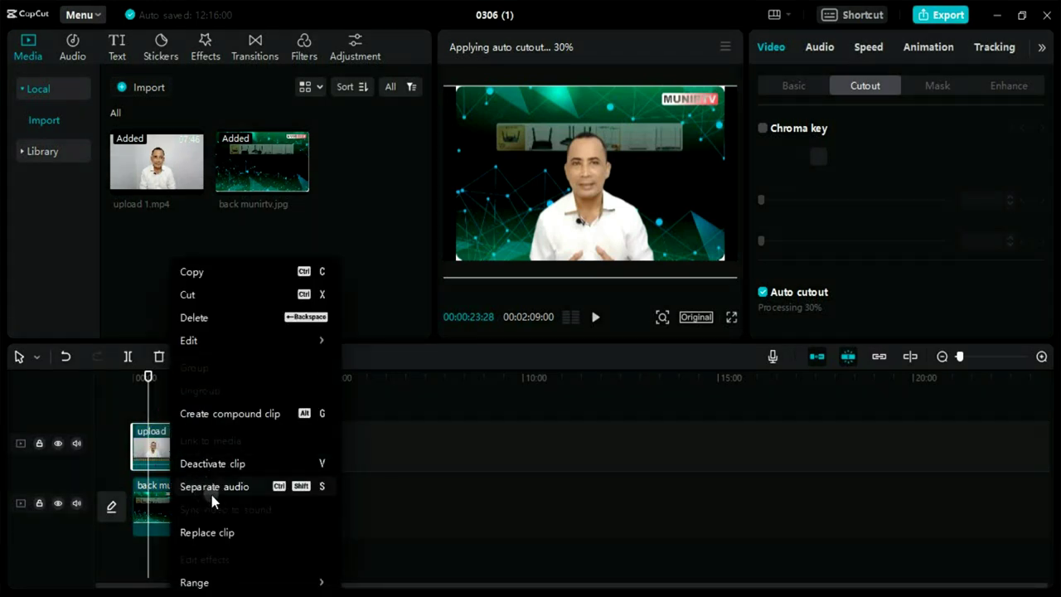
{"action": "left_click", "coordinate": [236, 491]}
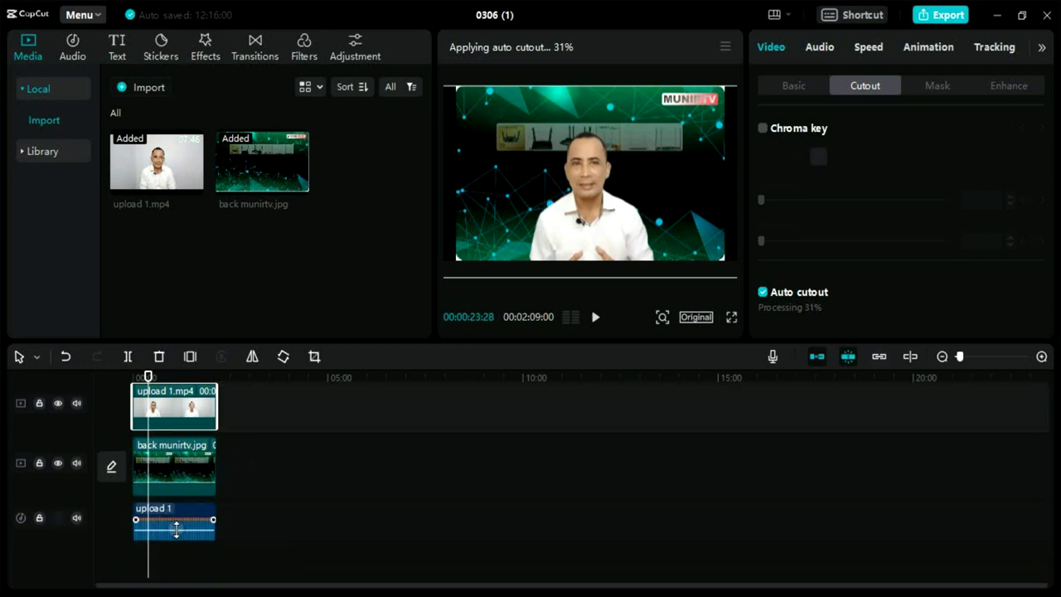
{"action": "left_click", "coordinate": [176, 522]}
{"action": "mouse_move", "coordinate": [176, 522]}
{"action": "left_mouse_down"}
{"action": "mouse_move", "coordinate": [182, 506]}
{"action": "mouse_move", "coordinate": [175, 534]}
{"action": "mouse_move", "coordinate": [181, 505]}
{"action": "mouse_move", "coordinate": [180, 526]}
{"action": "left_mouse_up"}
{"action": "right_click", "coordinate": [178, 520]}
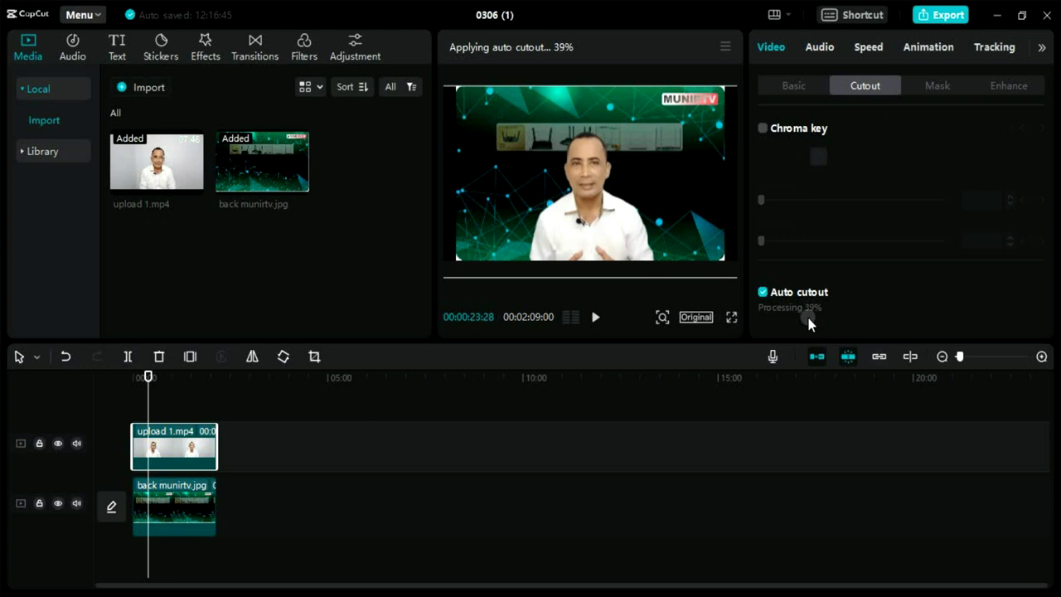
Check the Auto cutout progress and review the upload 1.mp4 clip's speed, position and size settings.
{"action": "left_click", "coordinate": [788, 308]}
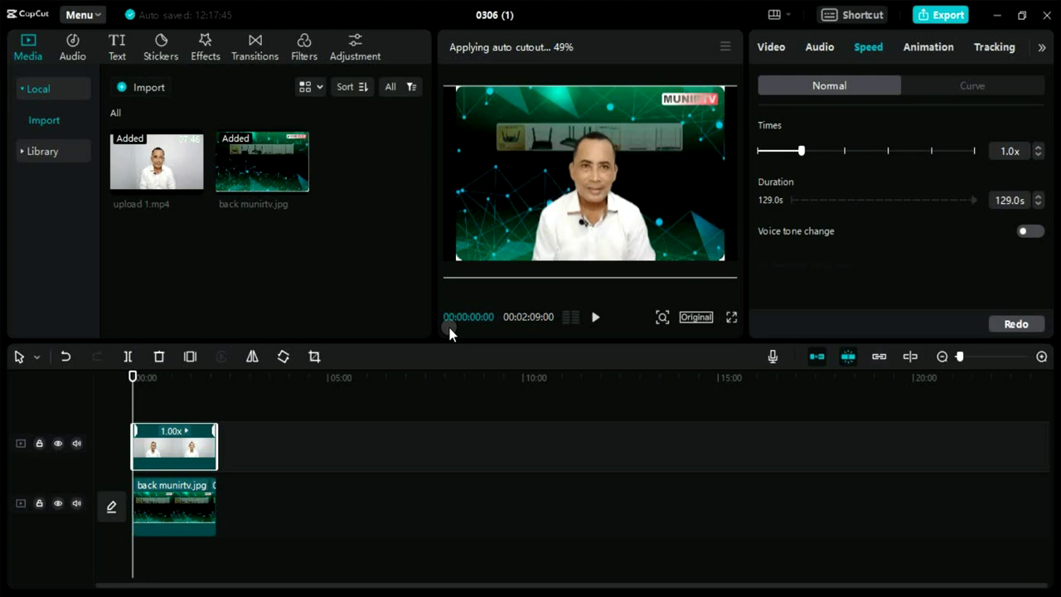
{"action": "left_click", "coordinate": [763, 46]}
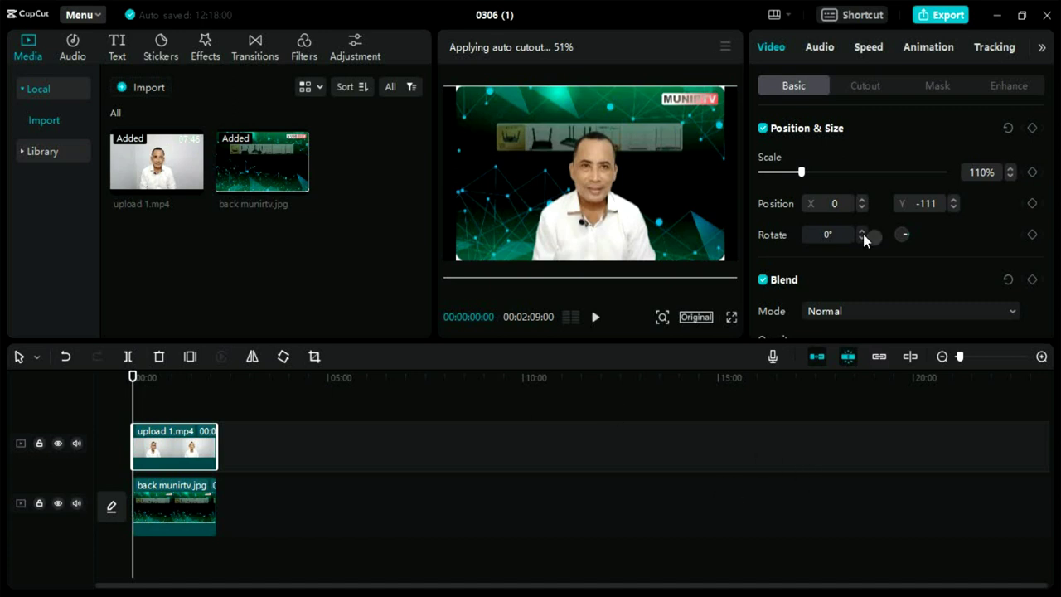
{"action": "left_click", "coordinate": [214, 58]}
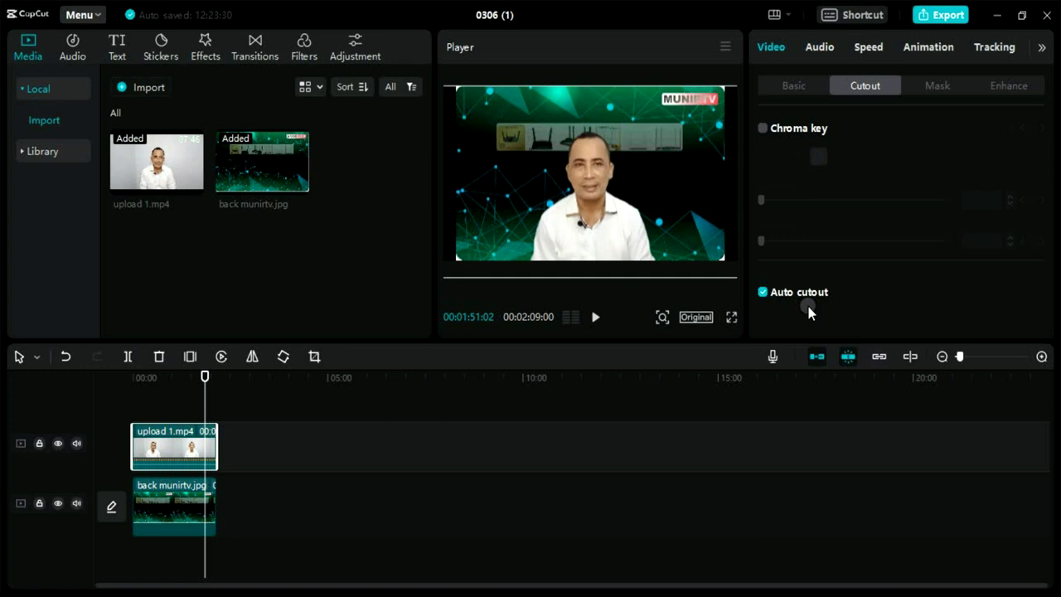
Open the export settings and title the video UJI.
{"action": "left_click", "coordinate": [945, 16]}
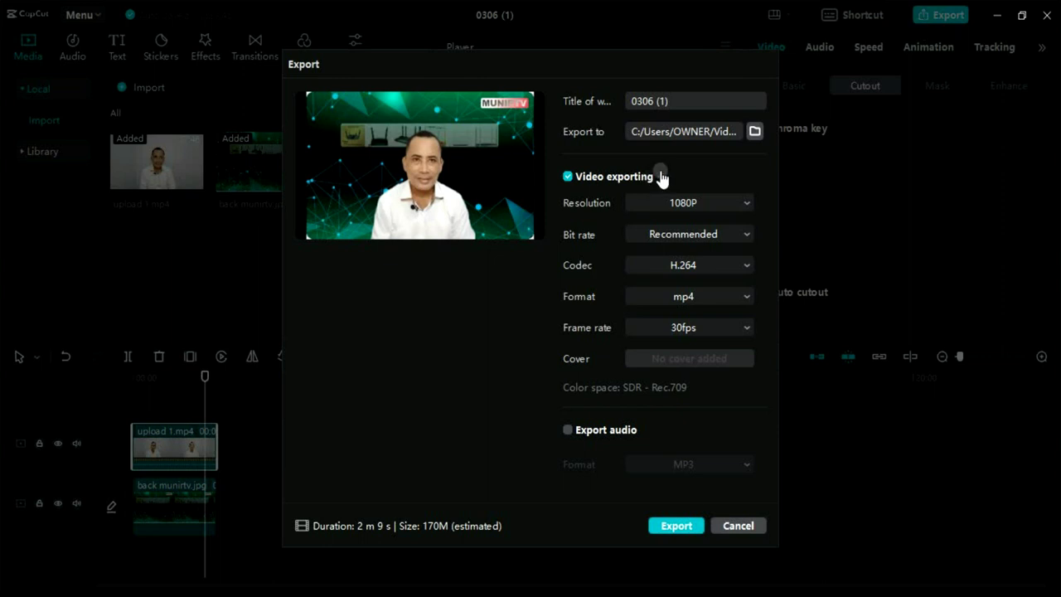
{"action": "left_click_drag", "start_coordinate": [684, 102], "coordinate": [621, 103]}
{"action": "type", "text": "UJI"}
Check the export destination, the Captures folder inside Videos, without choosing another one.
{"action": "left_click", "coordinate": [754, 131]}
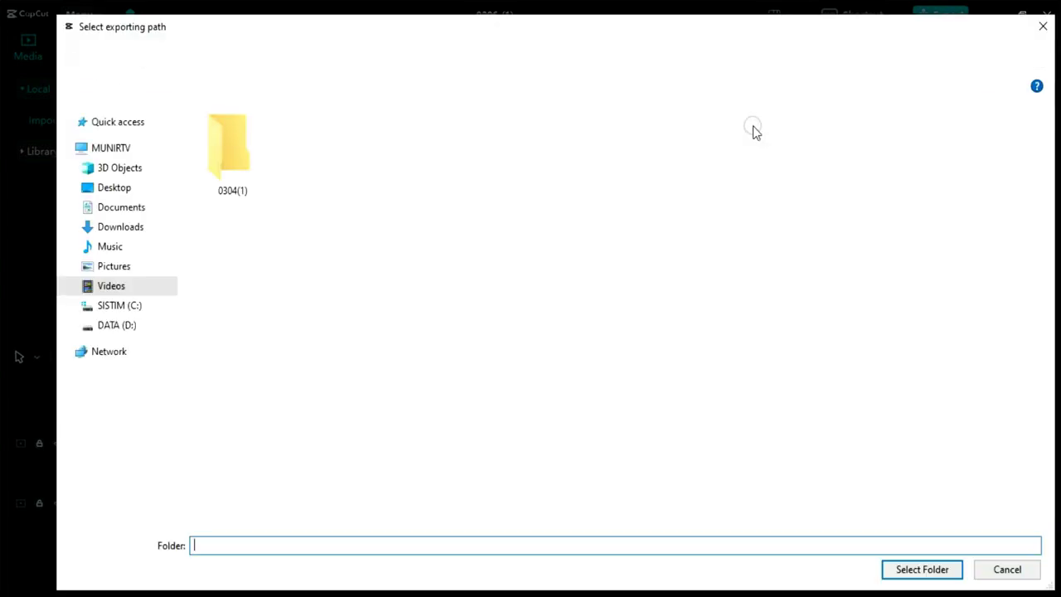
{"action": "left_click", "coordinate": [316, 209]}
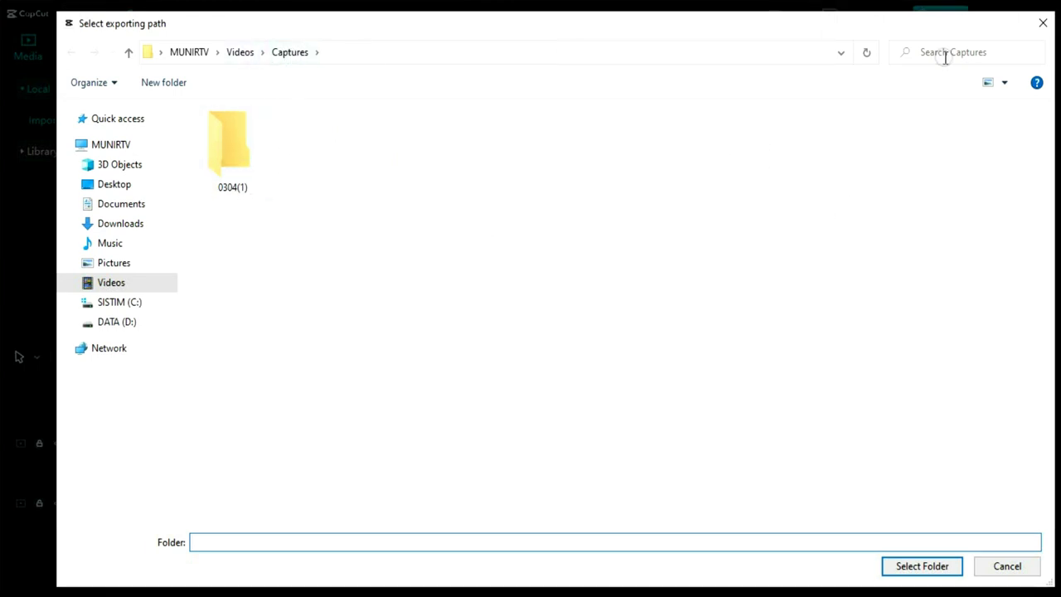
{"action": "left_click", "coordinate": [1043, 23]}
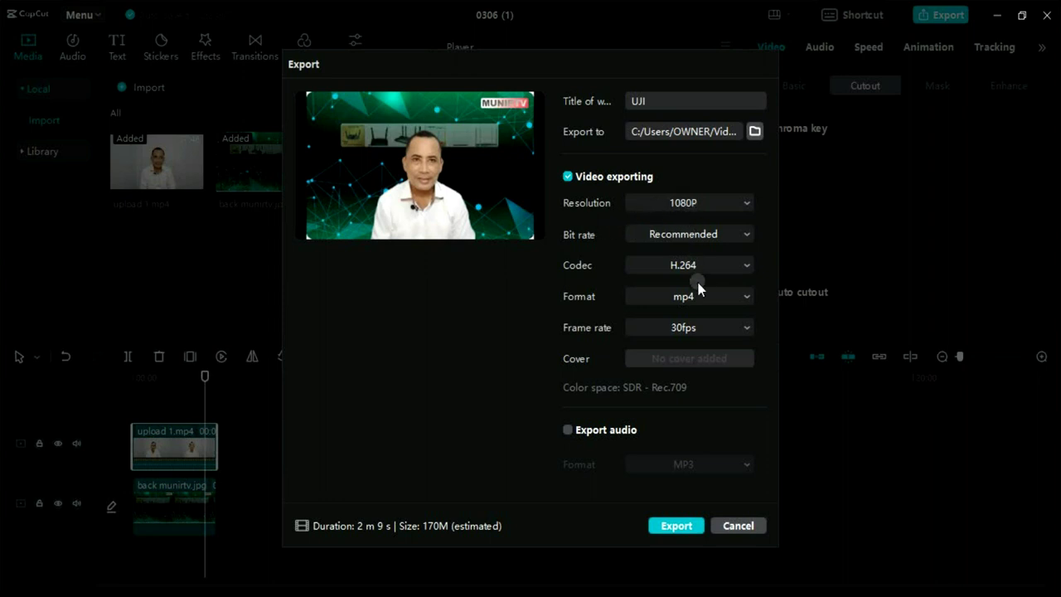
Export the video as a 1080P, H.264, 30fps mp4 and close the project and the program.
{"action": "left_click", "coordinate": [676, 528]}
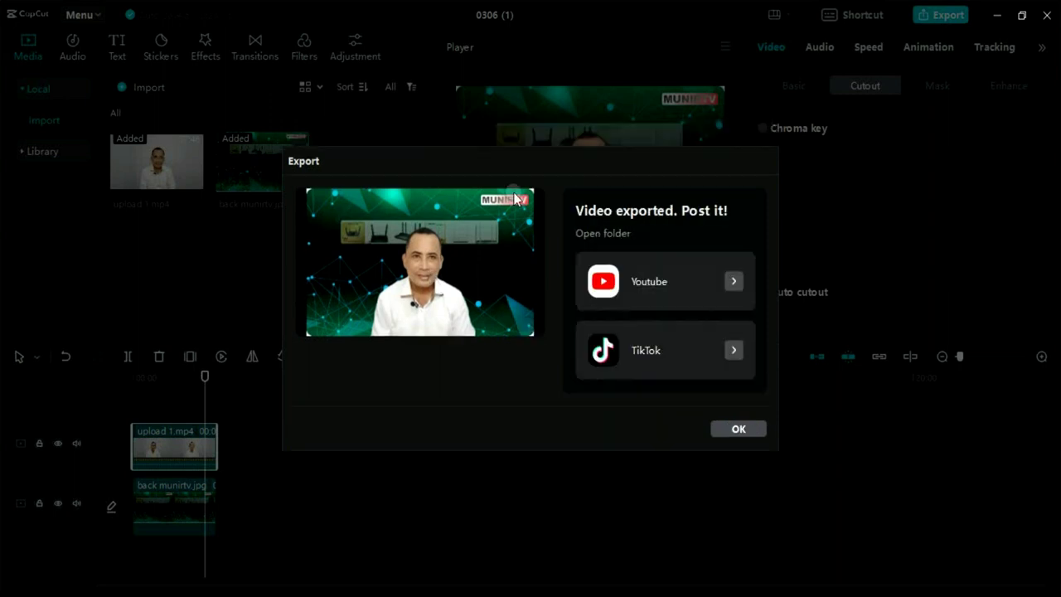
{"action": "left_click", "coordinate": [712, 428]}
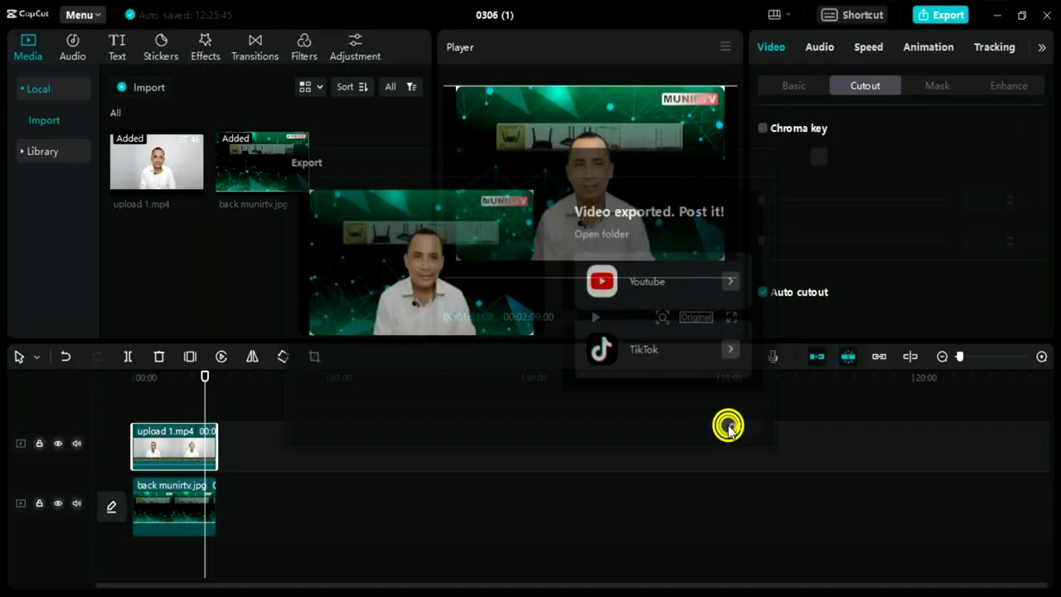
{"action": "left_click", "coordinate": [1048, 15]}
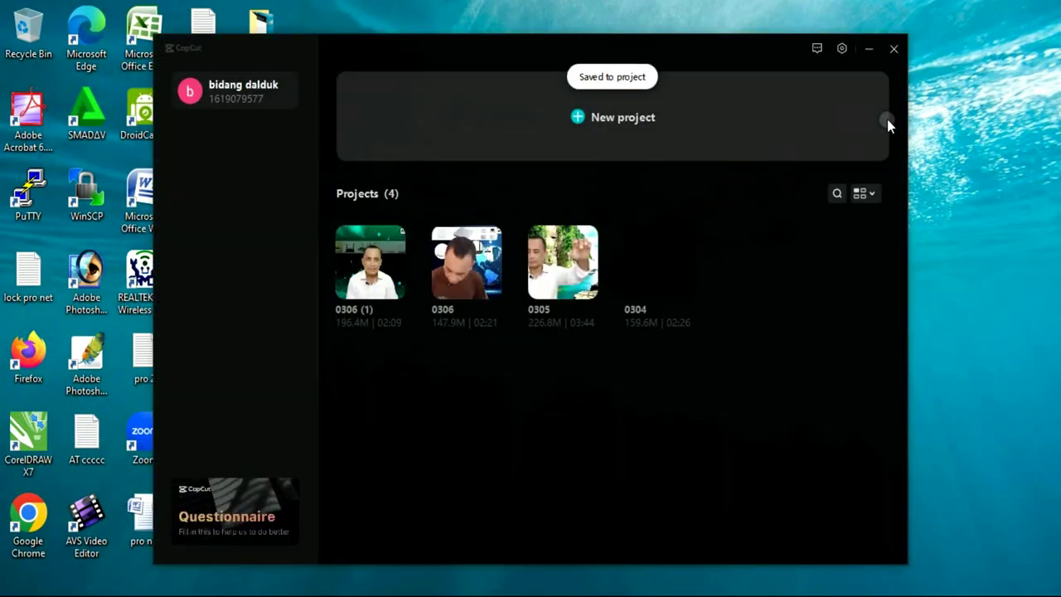
{"action": "left_click", "coordinate": [893, 48]}
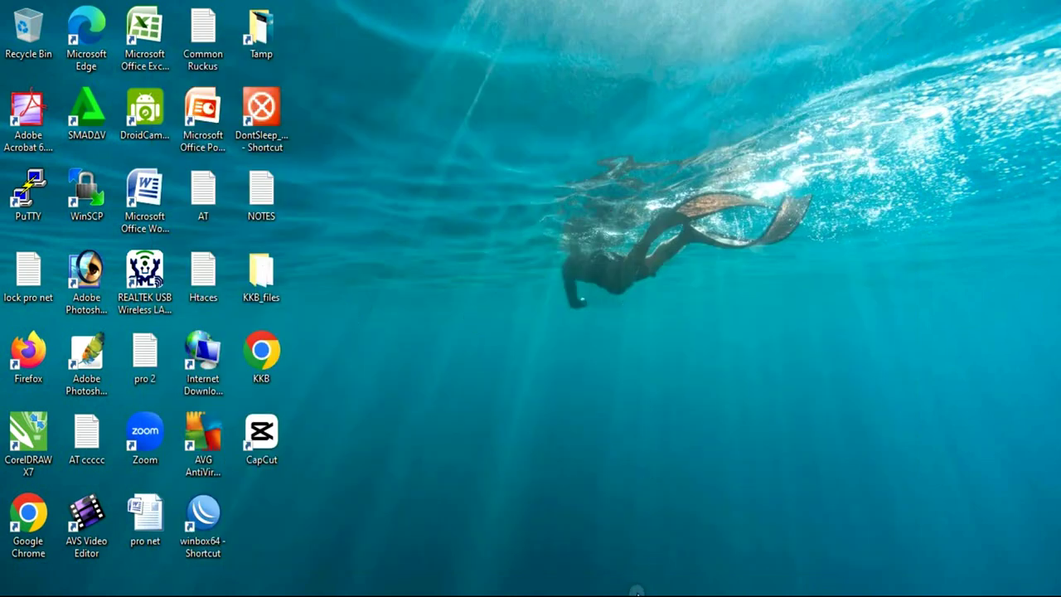
Switch to File Explorer and open the exported UJI video from the Captures folder inside Videos.
{"action": "left_click", "coordinate": [637, 595]}
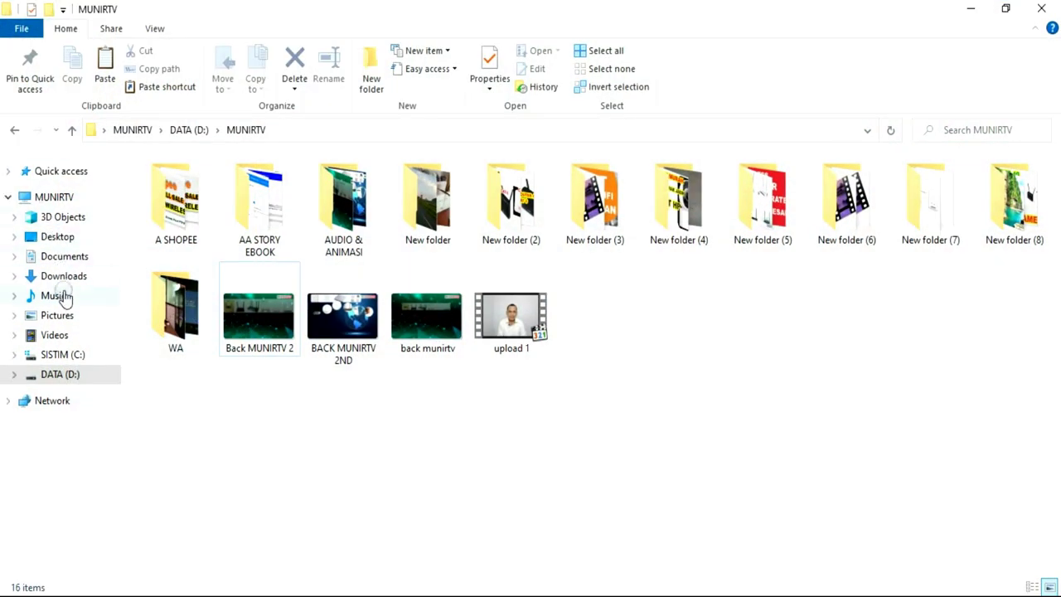
{"action": "left_click", "coordinate": [55, 335]}
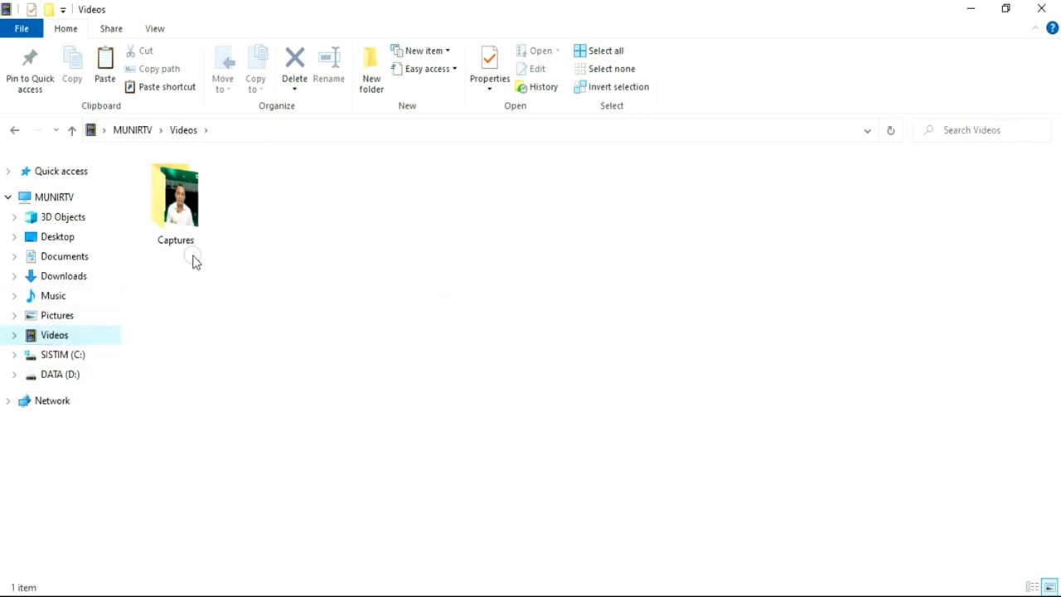
{"action": "double_click", "coordinate": [212, 212]}
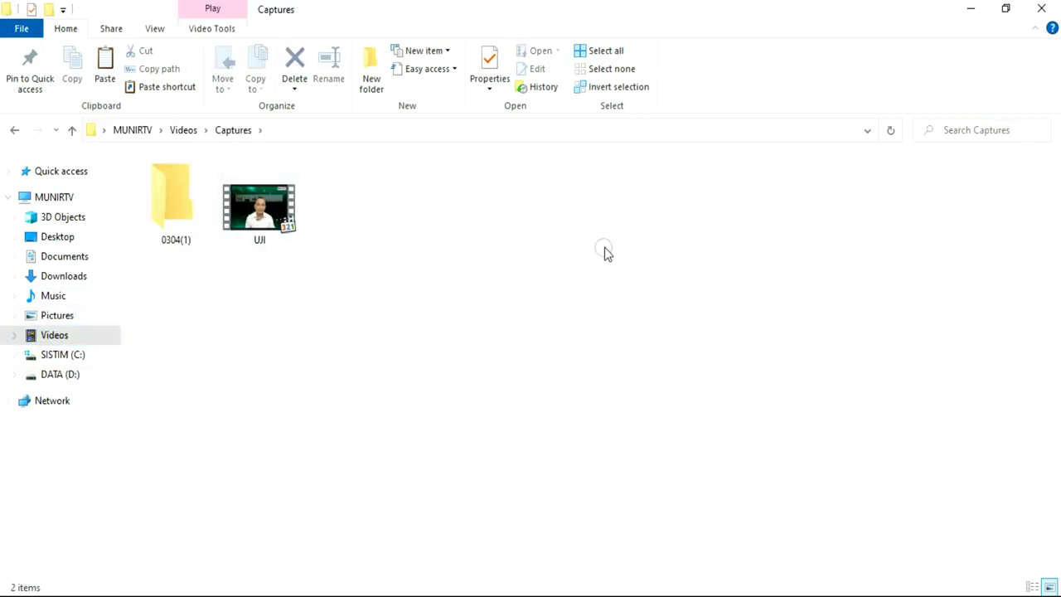
{"action": "left_click", "coordinate": [289, 212]}
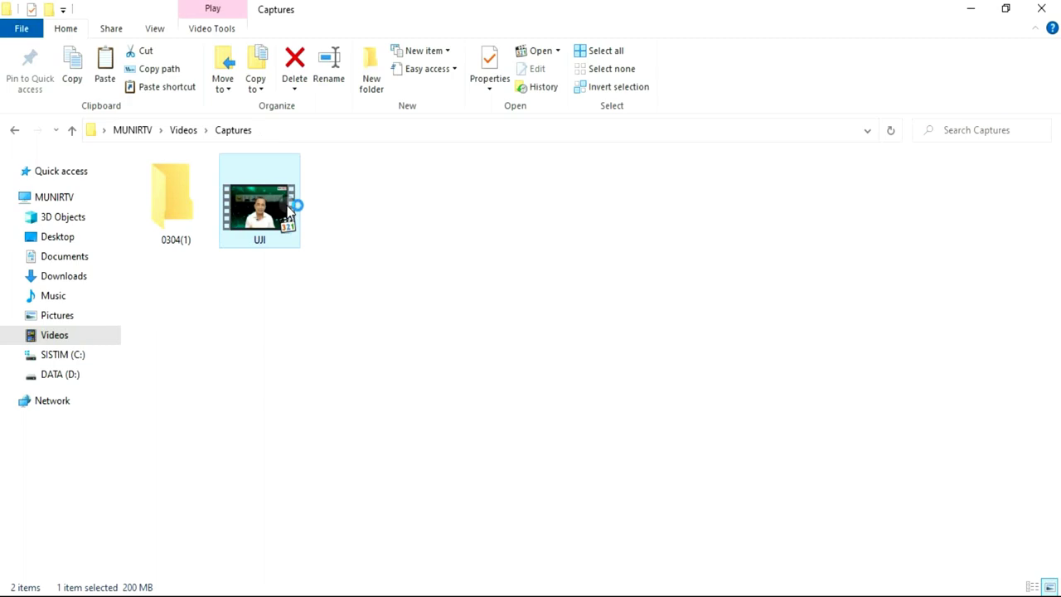